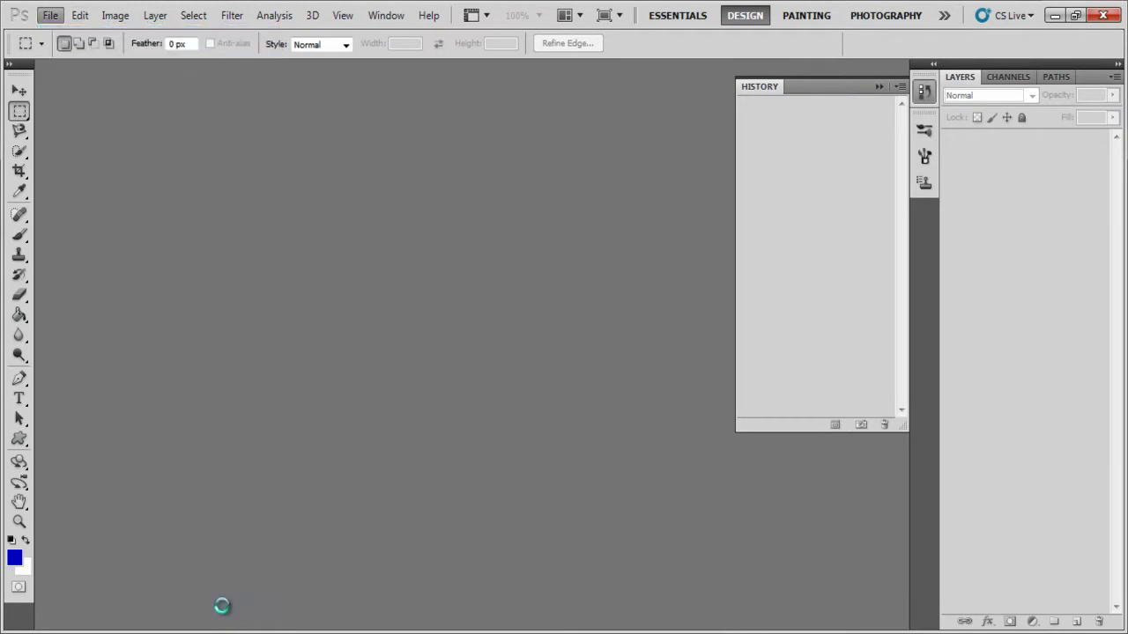
Create a 9 x 11 inch RGB document named Kopitar Cover at 300 pixels/inch with a transparent background
key("Return")
type("9")
key("Tab")
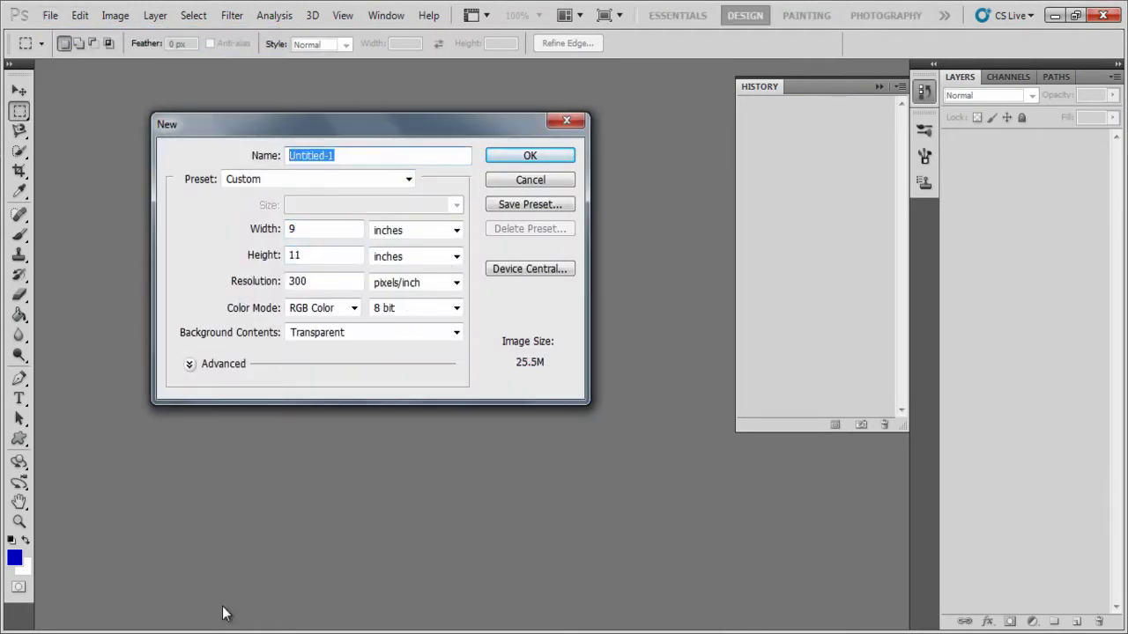
key("Return")
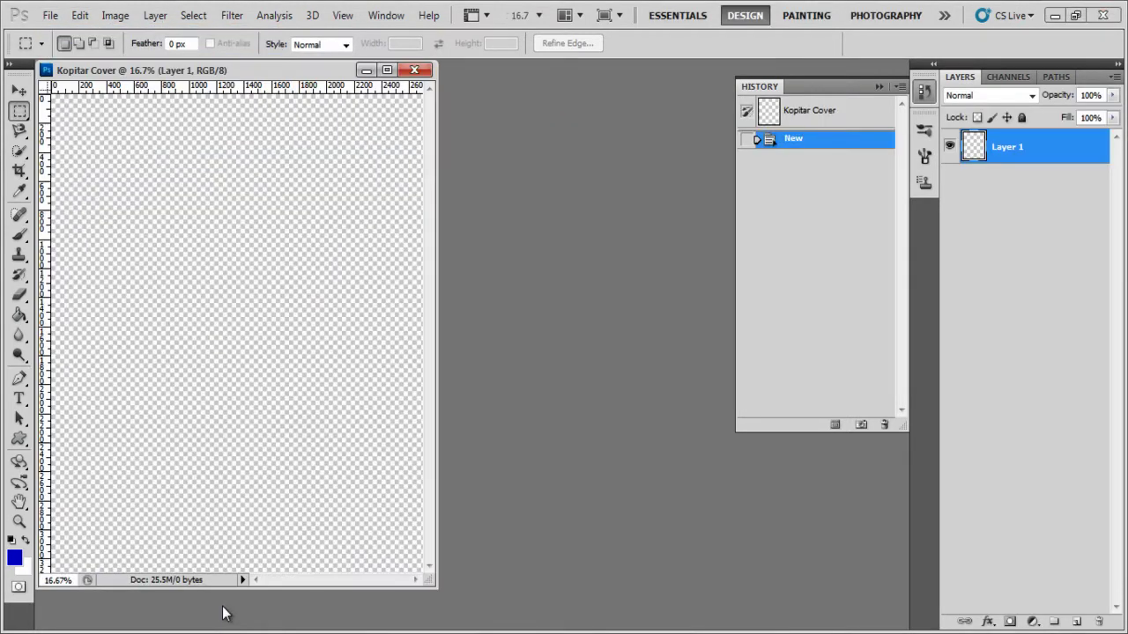
Roughly select the hockey player in anze-kopitar.jpg with the Quick Selection tool and undo the last selection strokes
mouse_move(222, 614)
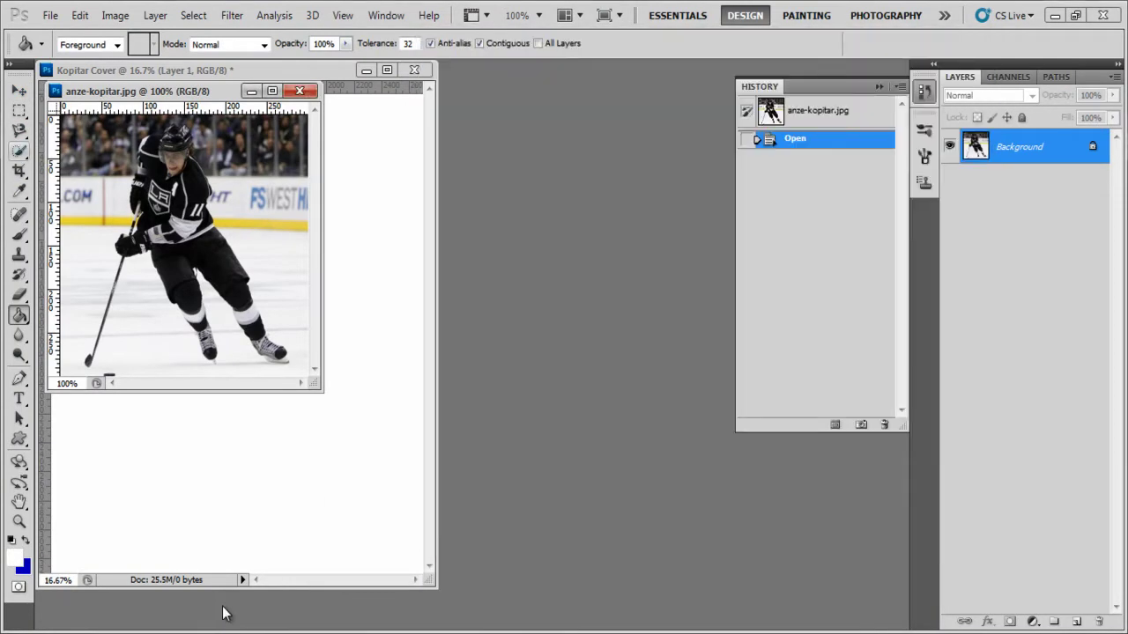
key("w")
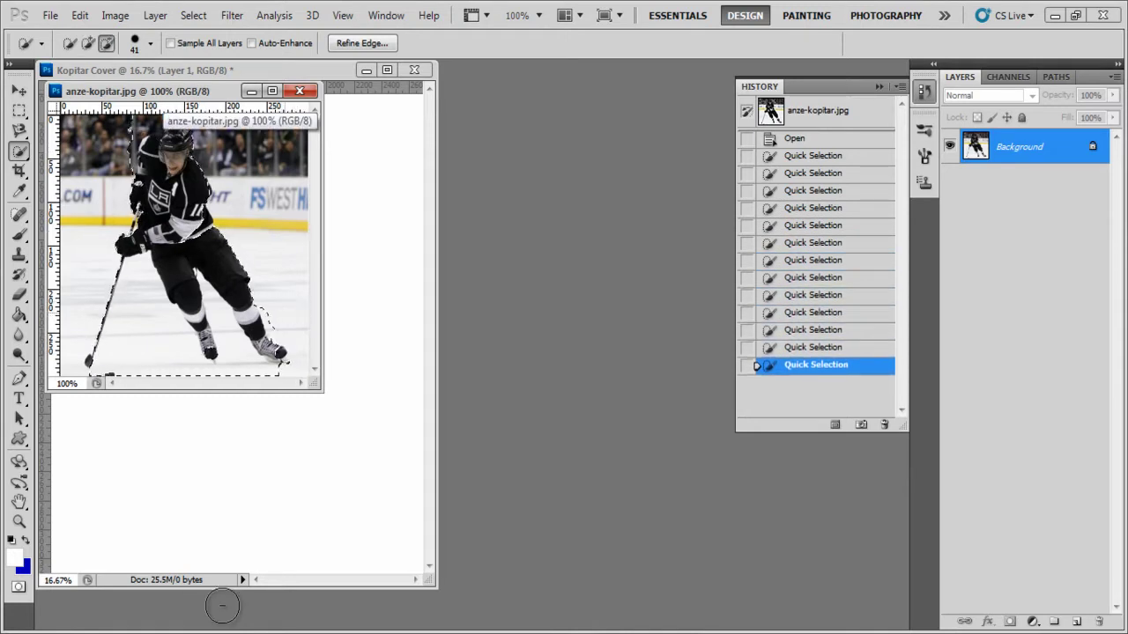
key("ctrl+alt+z")
key("ctrl+alt+z")
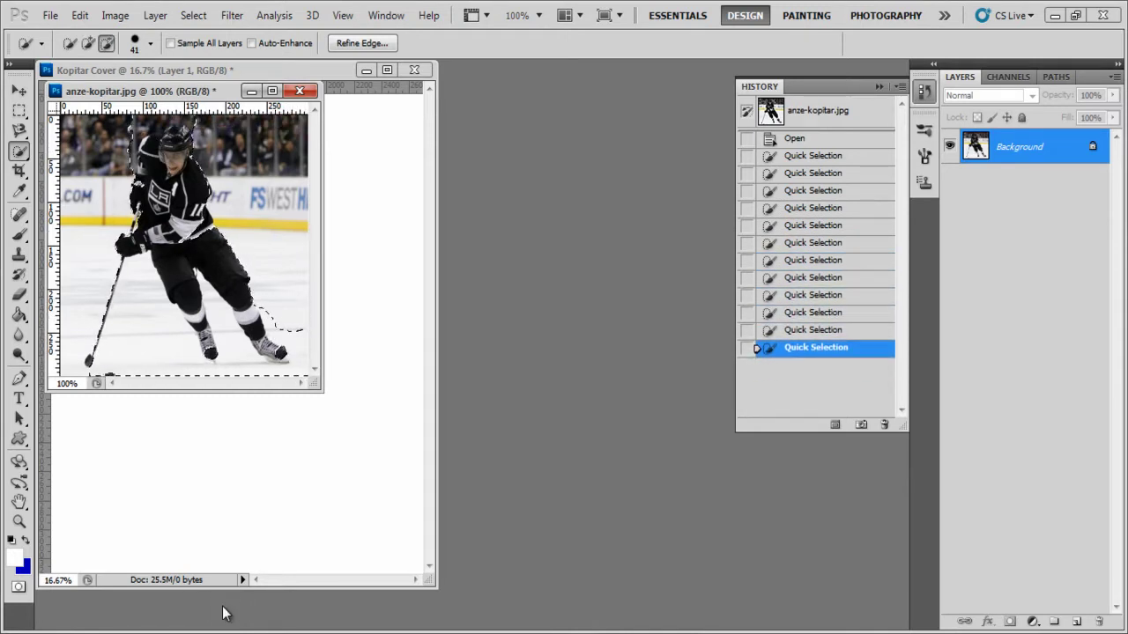
Trim the excess ice from the selection around the player's legs and skates, using 18 px and 10 px brush sizes
key("Return")
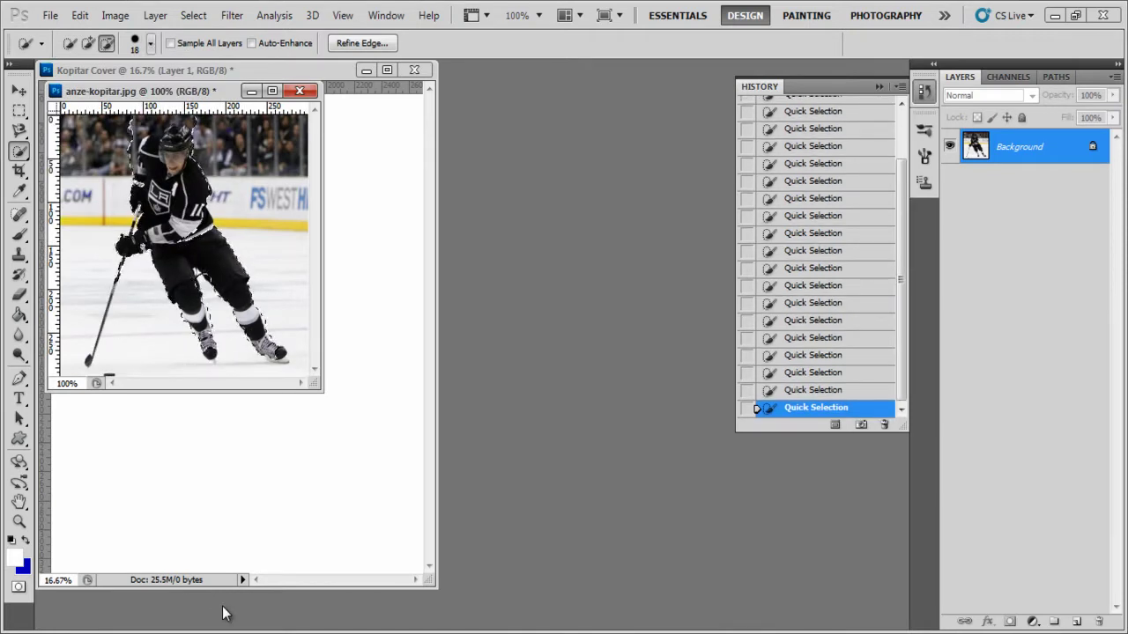
type("10")
key("Return")
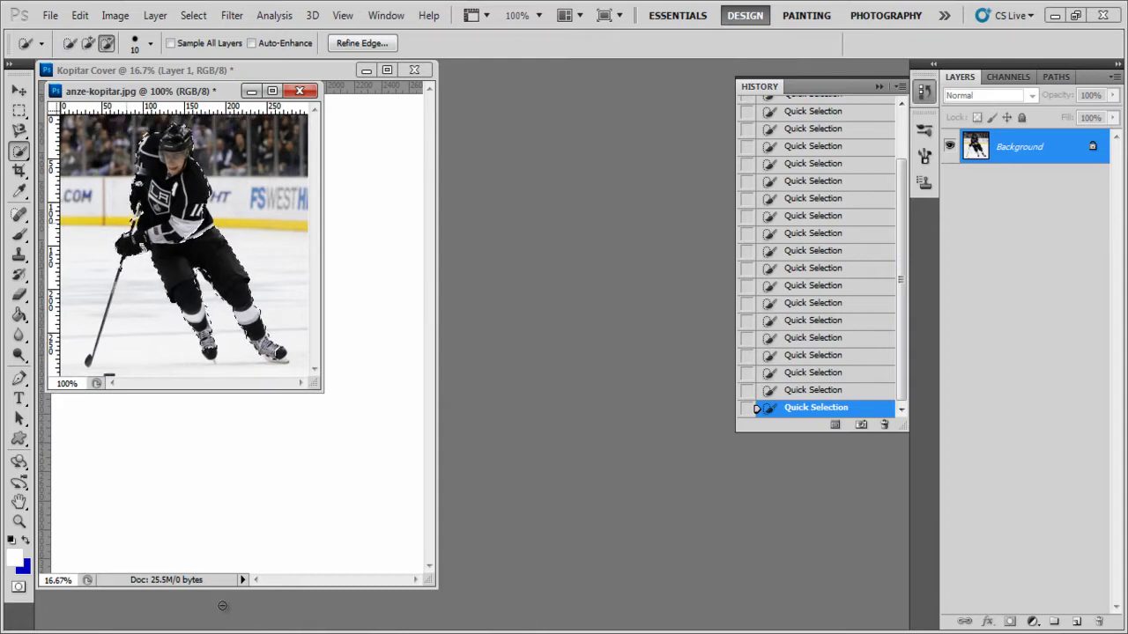
Extend the Quick Selection down the hockey stick below the gloves with a 4 px brush
key("ctrl+plus")
key("ctrl+plus")
key("ctrl+plus")
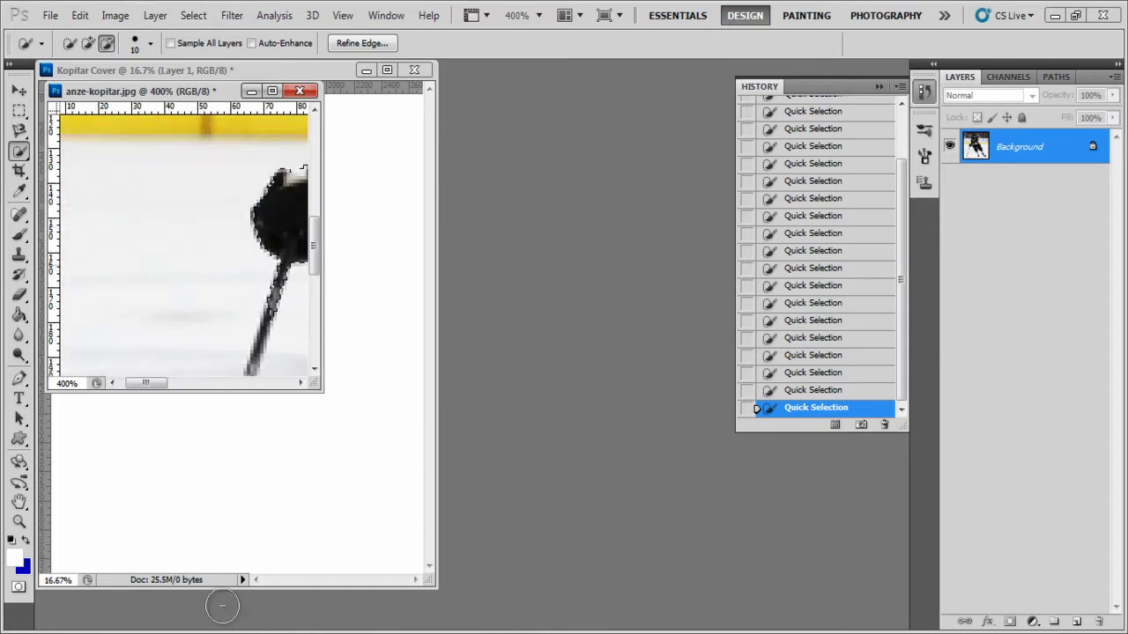
key("bracketleft")
key("bracketleft")
key("bracketleft")
key("bracketleft")
key("bracketleft")
key("bracketleft")
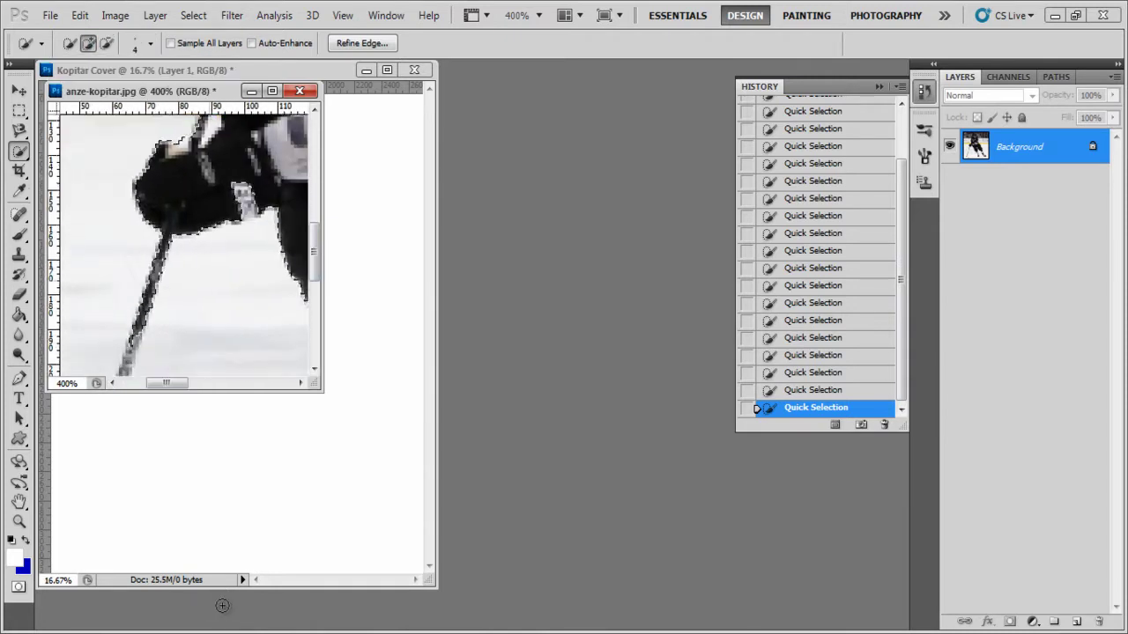
scroll(222, 605, "down", 5)
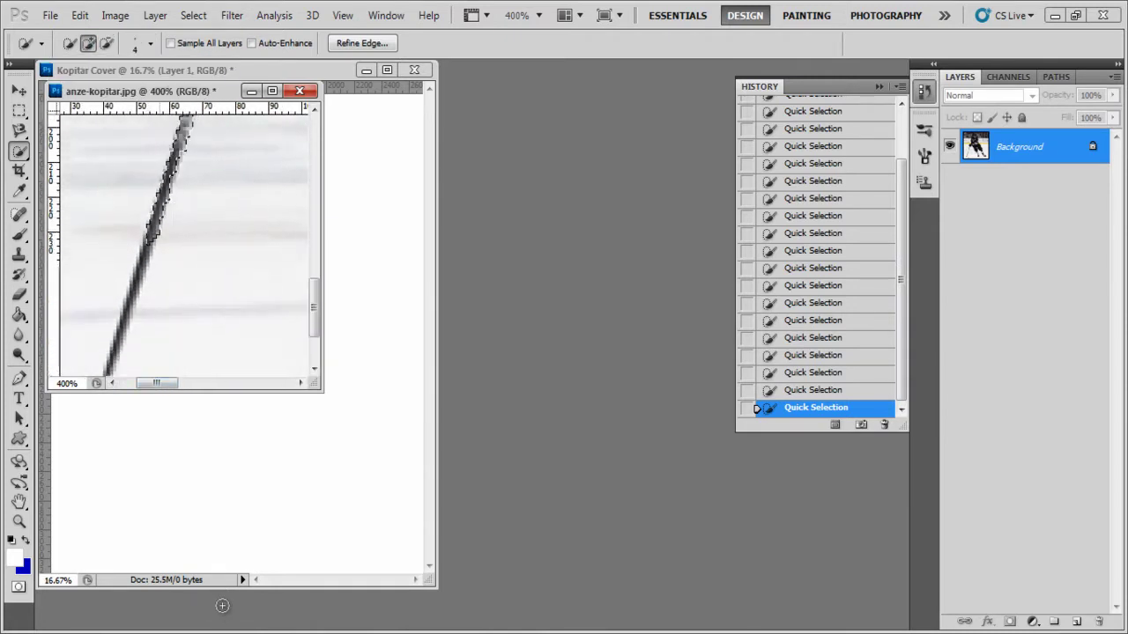
Refine the selection edge around the jersey, shoulder, arm and upper stick by adding and subtracting small areas
scroll(222, 605, "up", 5)
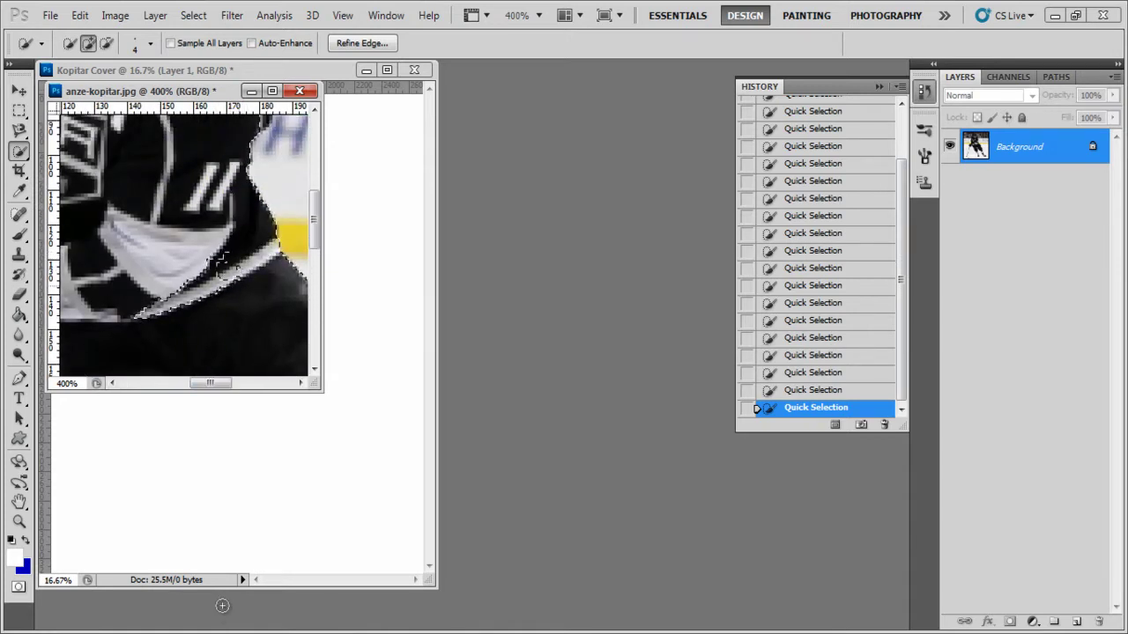
scroll(222, 608, "up", 5)
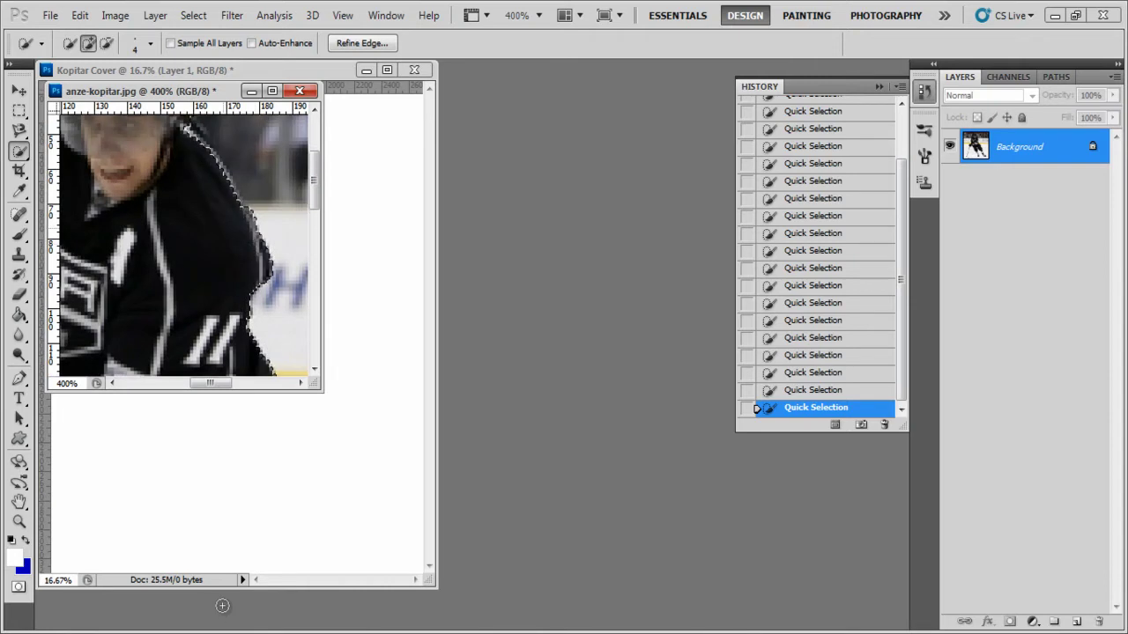
scroll(222, 606, "left", 3)
scroll(222, 606, "down", 2)
key("alt")
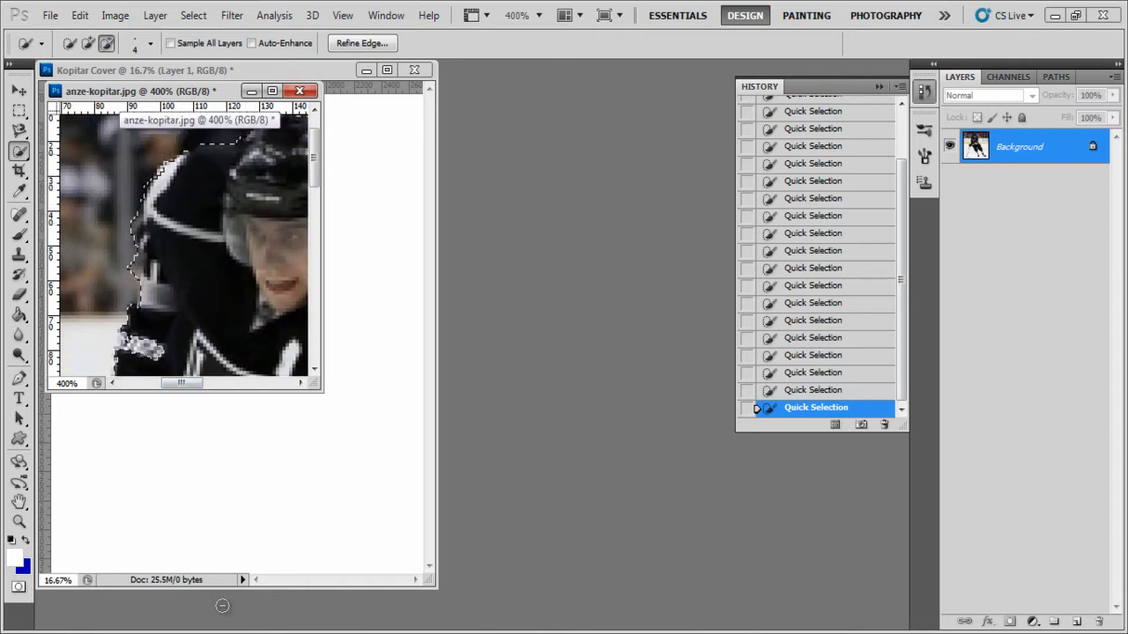
scroll(222, 605, "down", 1)
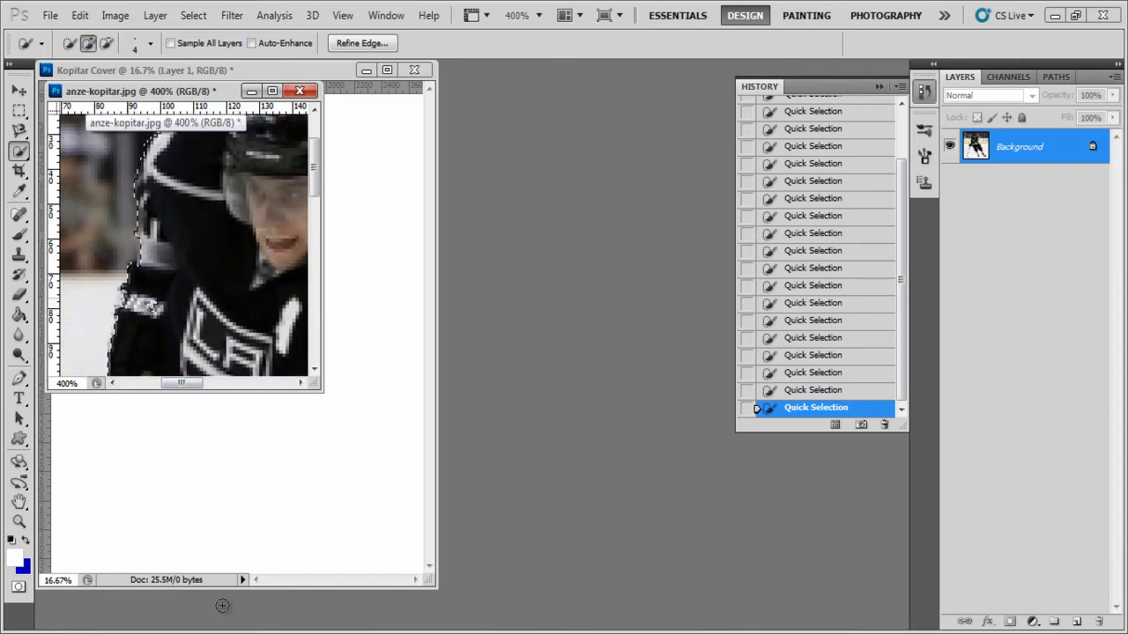
scroll(222, 605, "down", 1)
scroll(222, 605, "down", 2)
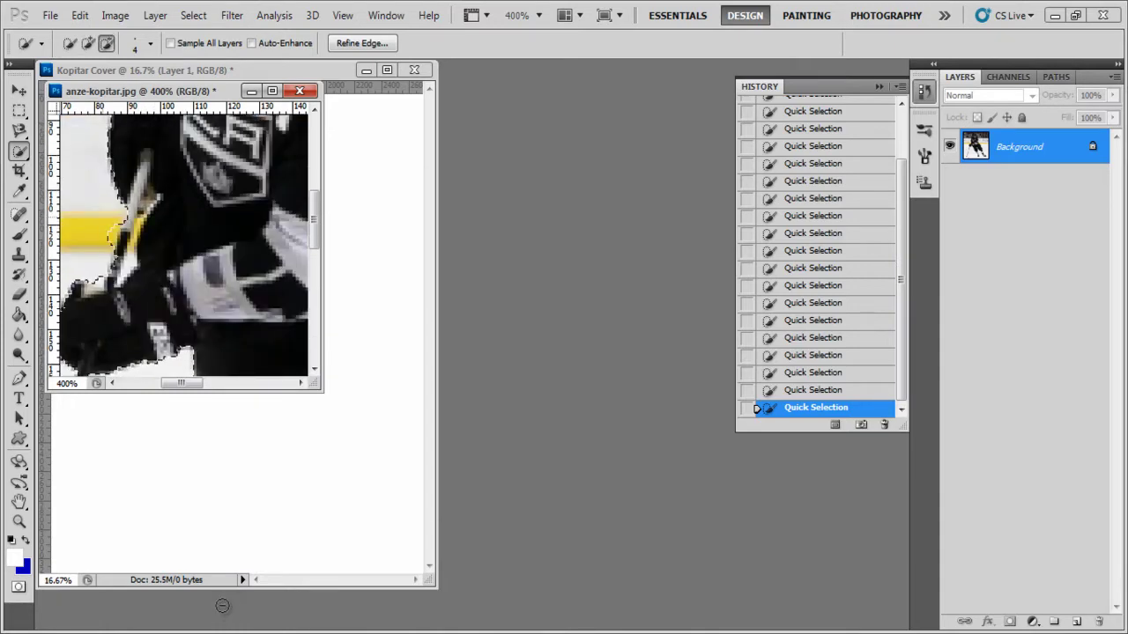
Try the player cutout in Kopitar Cover enlarged to about 750%, and delete the trial layer
key("v")
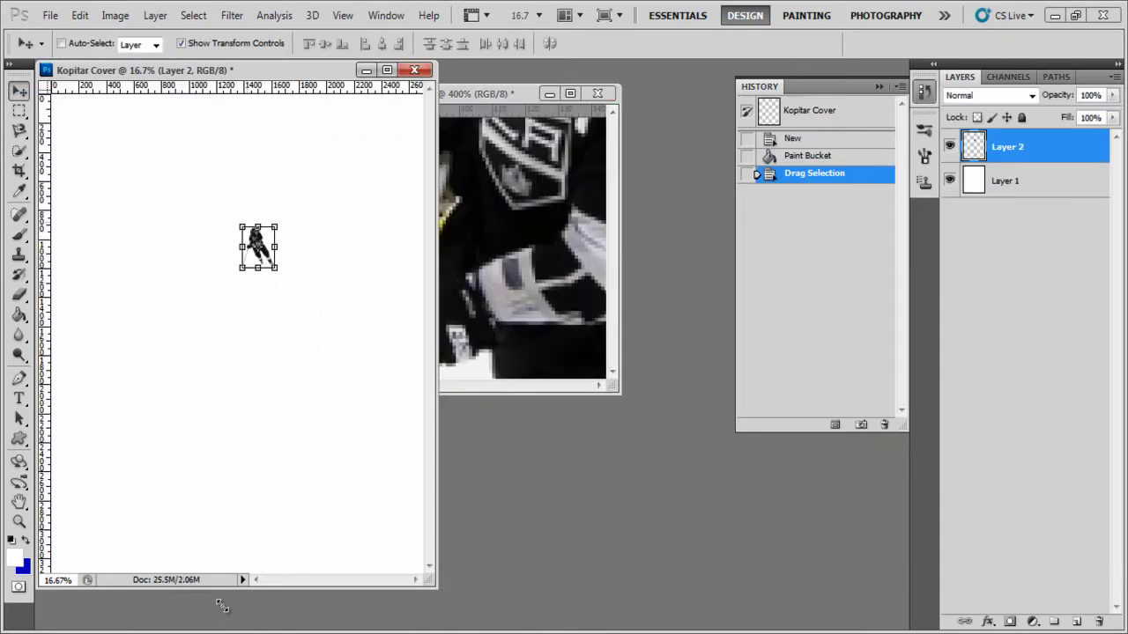
key("ctrl+t")
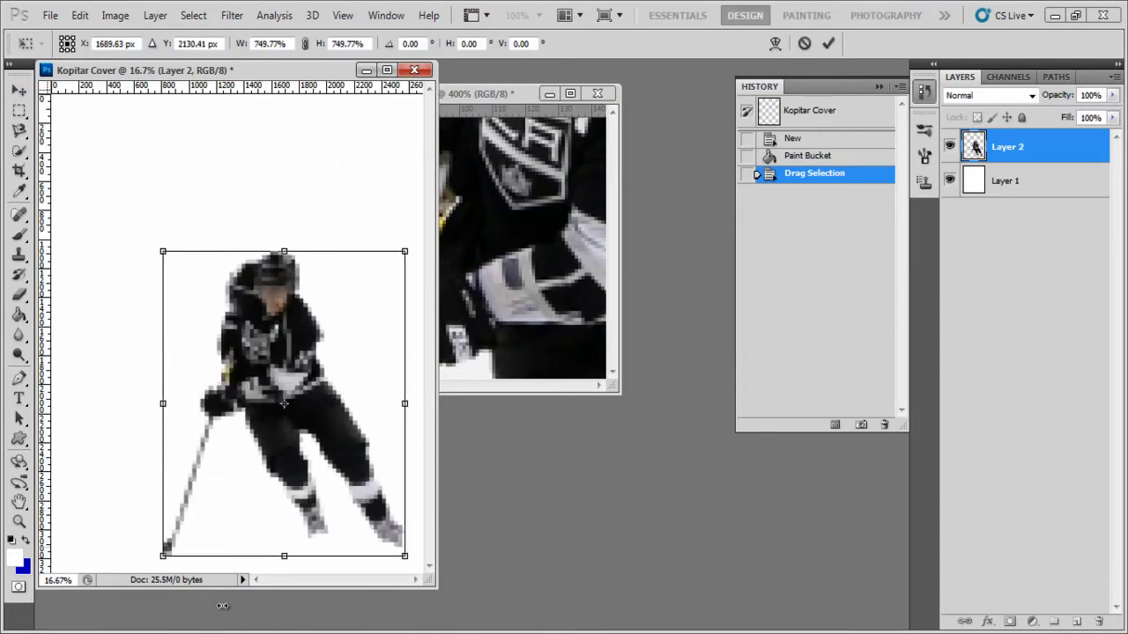
key("Return")
key("Delete")
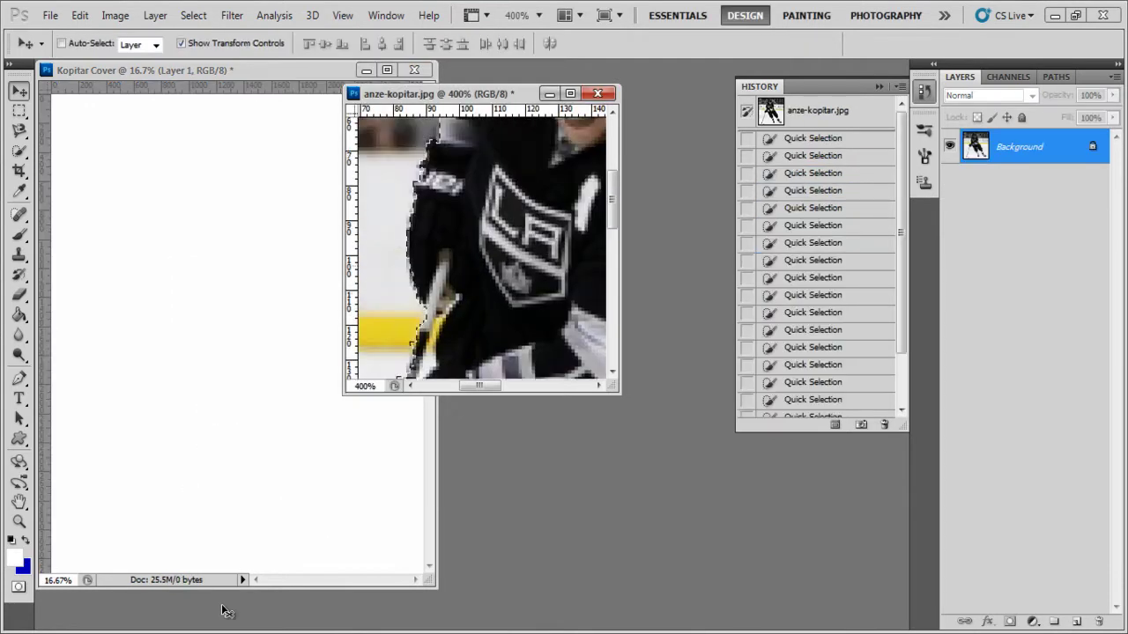
Refine the Quick Selection around the player's skates, socks, the gap between the legs, and the helmet in anze-kopitar.jpg
scroll(222, 608, "down", 6)
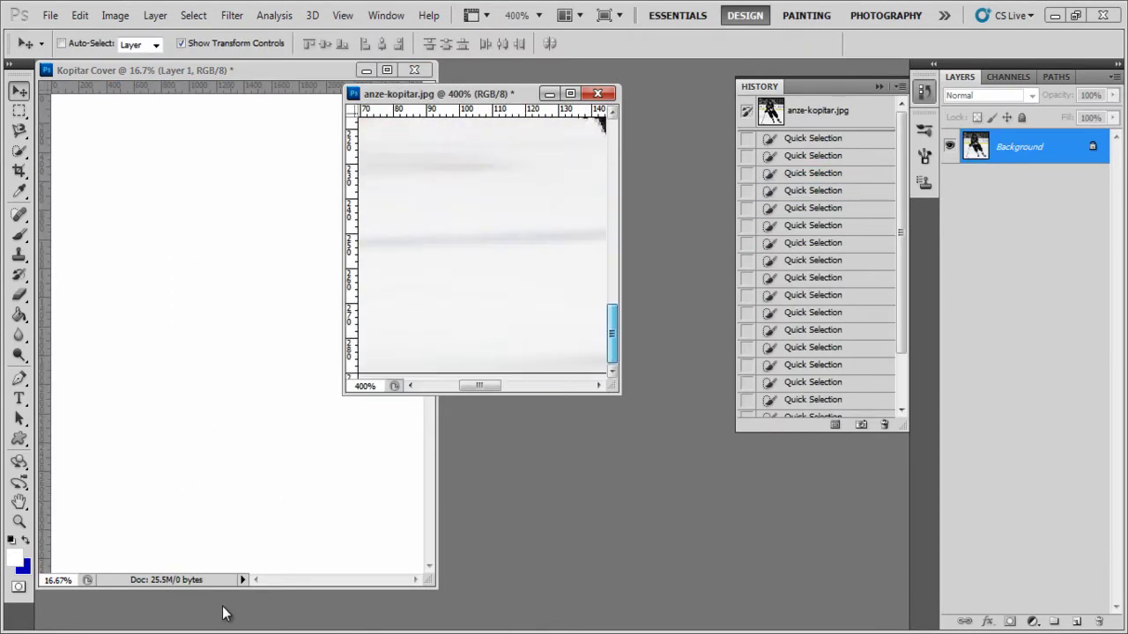
key("w")
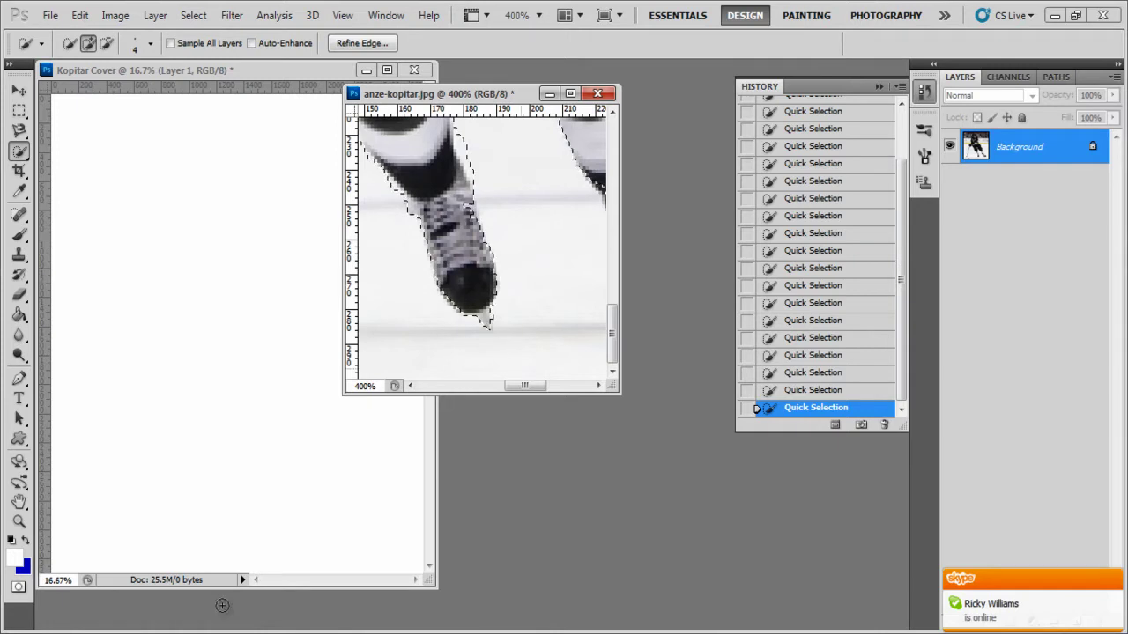
scroll(222, 605, "right", 4)
scroll(222, 605, "left", 6)
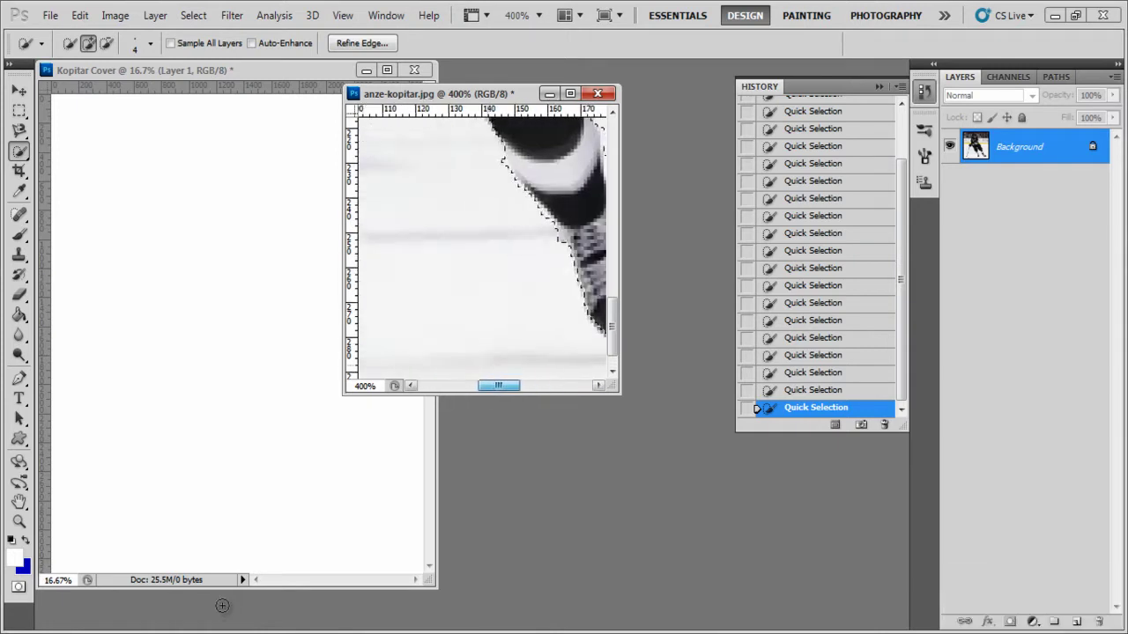
scroll(222, 605, "up", 5)
scroll(222, 605, "down", 4)
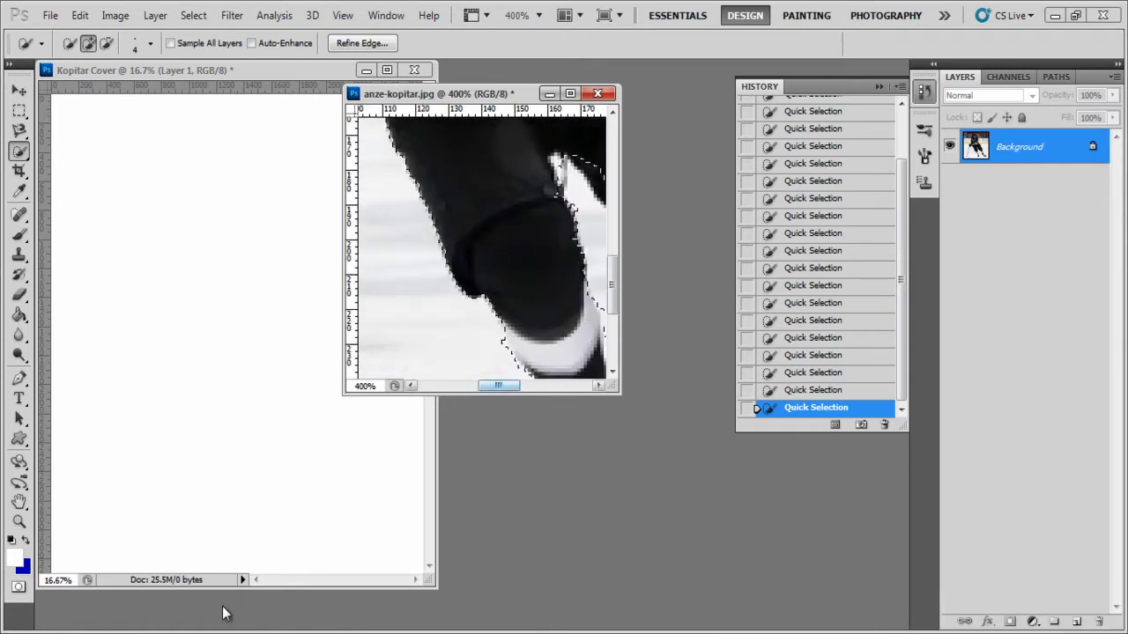
scroll(222, 605, "right", 2)
scroll(222, 605, "right", 3)
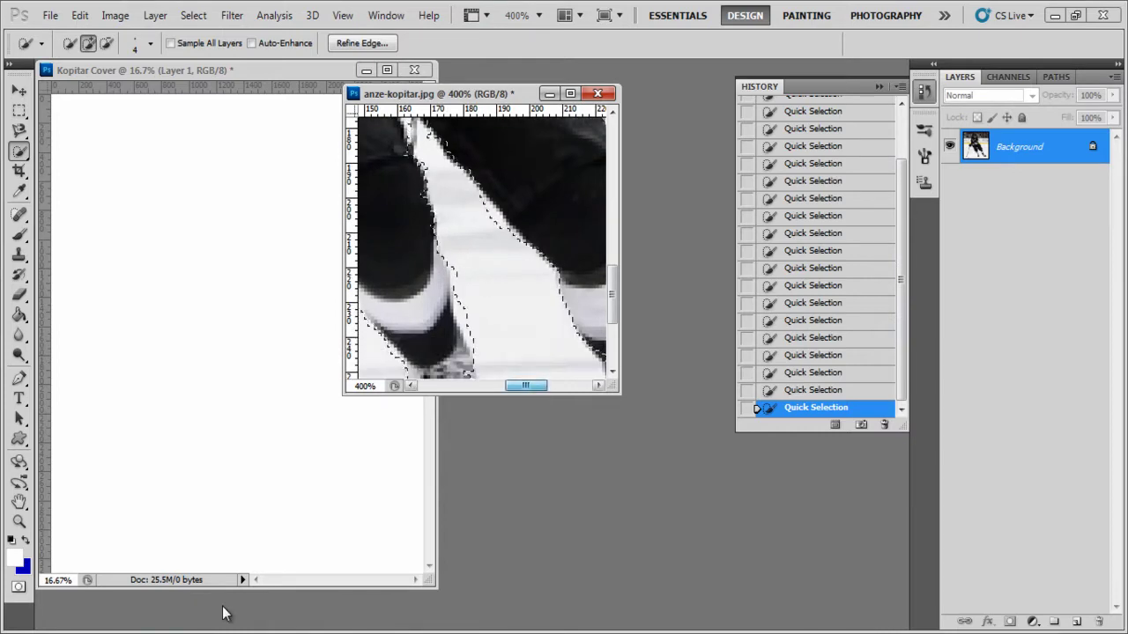
scroll(222, 606, "down", 3)
scroll(222, 606, "up", 3)
scroll(222, 614, "up", 10)
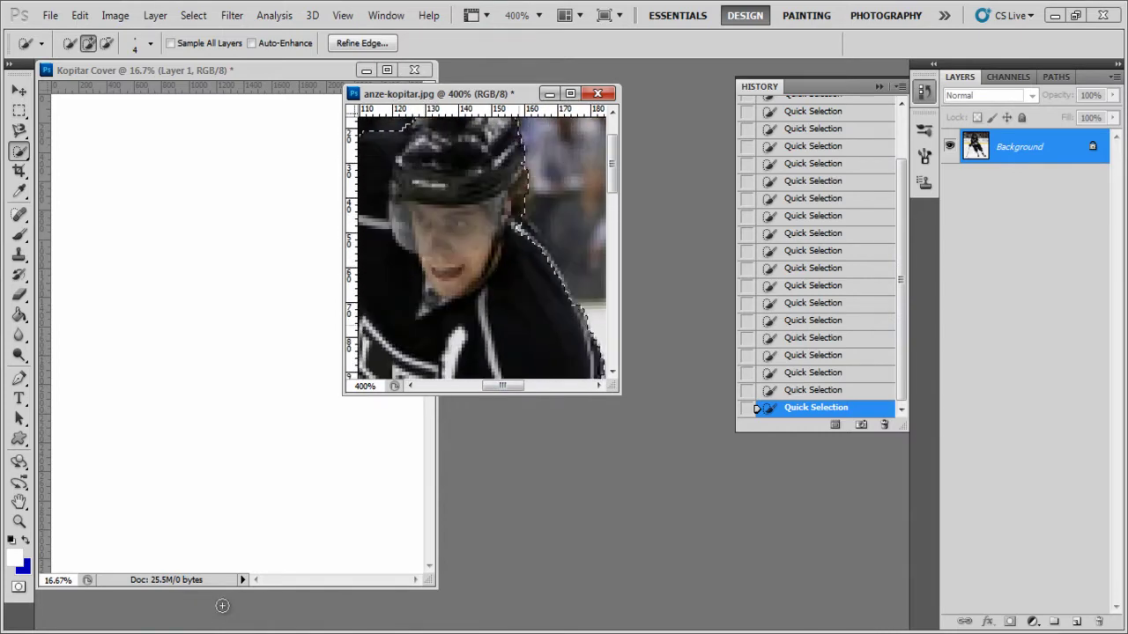
Copy the refined player cutout into Kopitar Cover and enlarge it proportionally to fill most of the page
key("v")
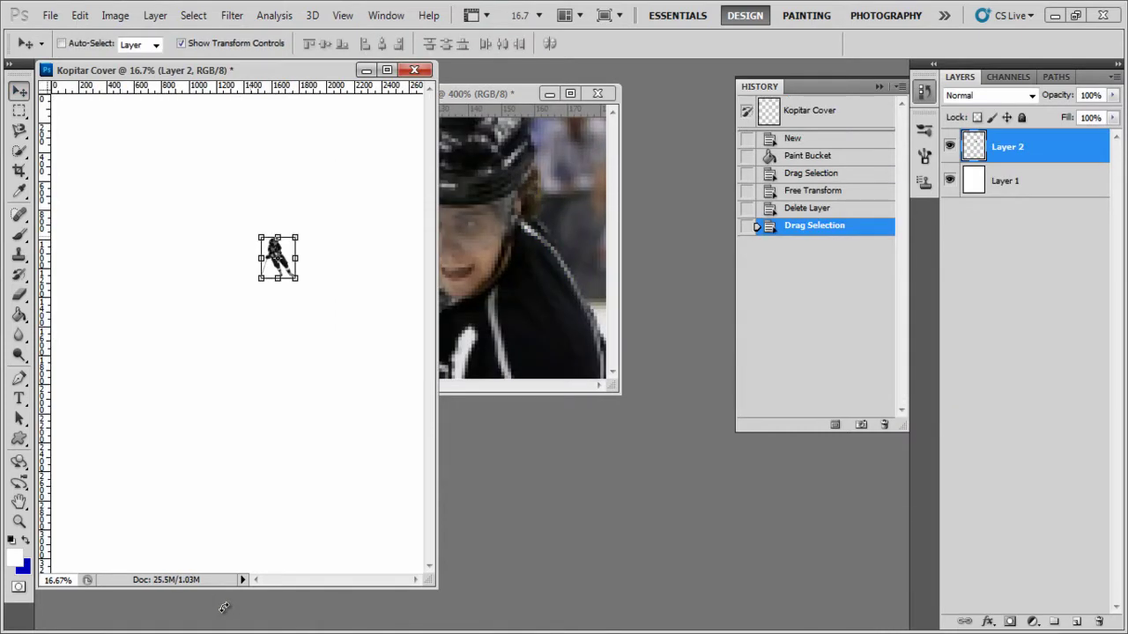
key("ctrl+t")
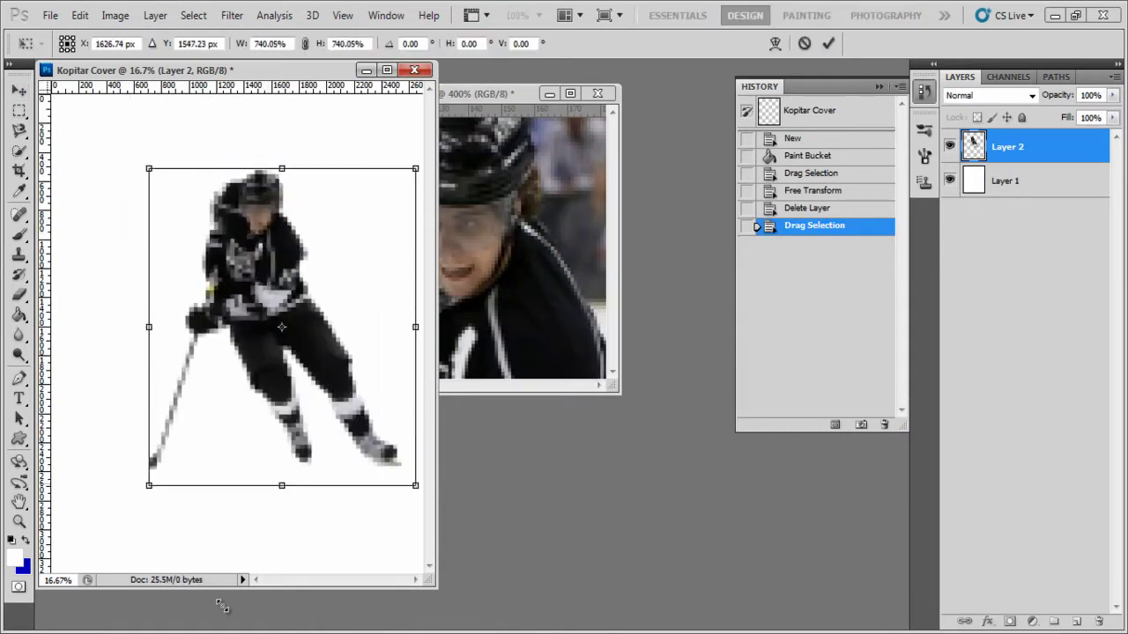
key("Return")
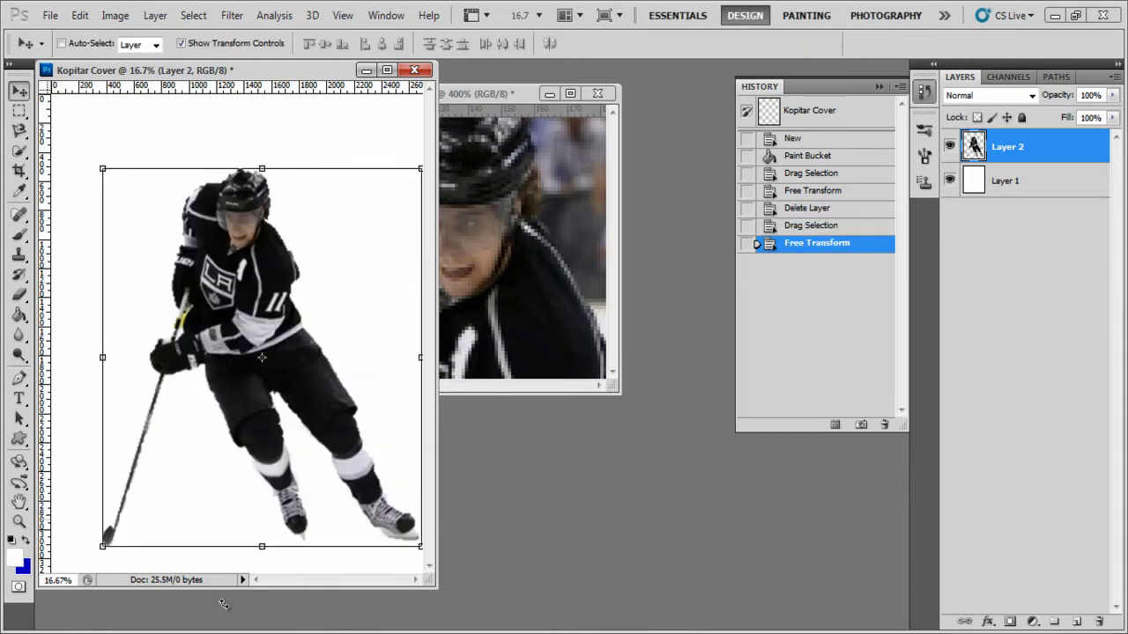
Scale the player up slightly more and reposition the layer so the stick and both skates fit along the page's lower edge
key("ctrl+t")
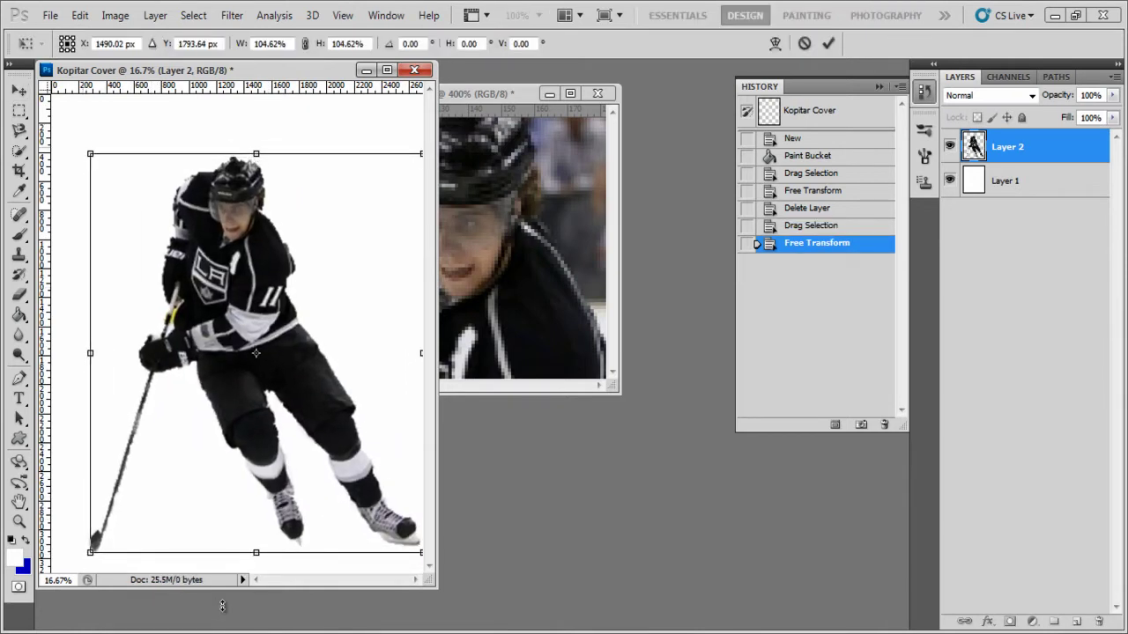
key("Return")
key("shift+Down")
key("shift+Down")
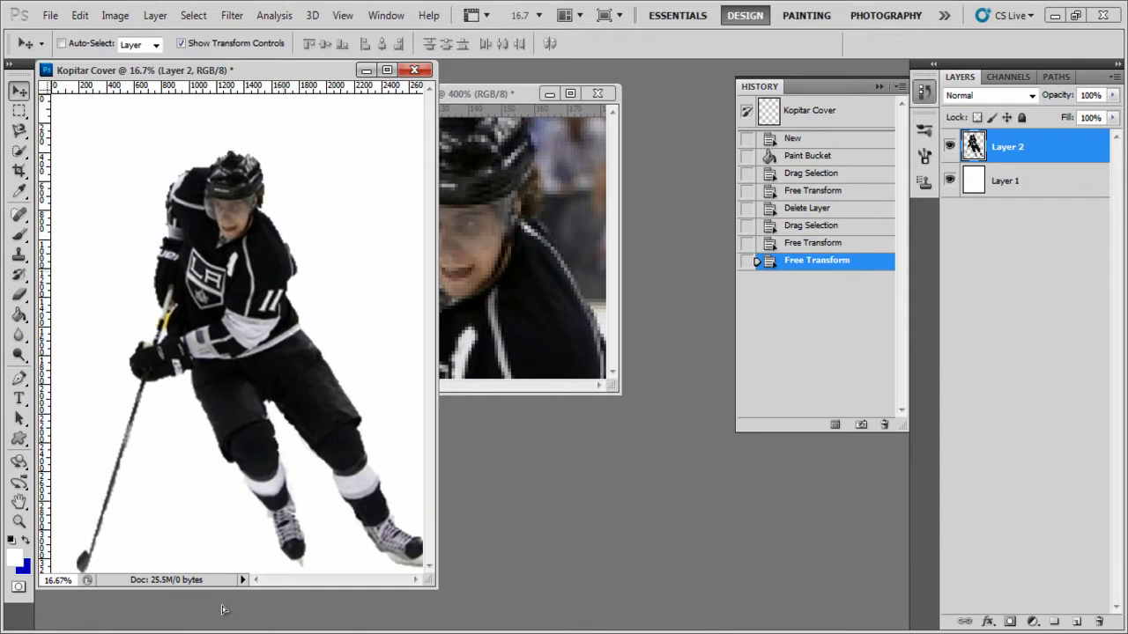
Erase the yellow background patch beside the upper stick with a 30 px Eraser and blur the cutout with an 86 px brush at 73% strength
key("b")
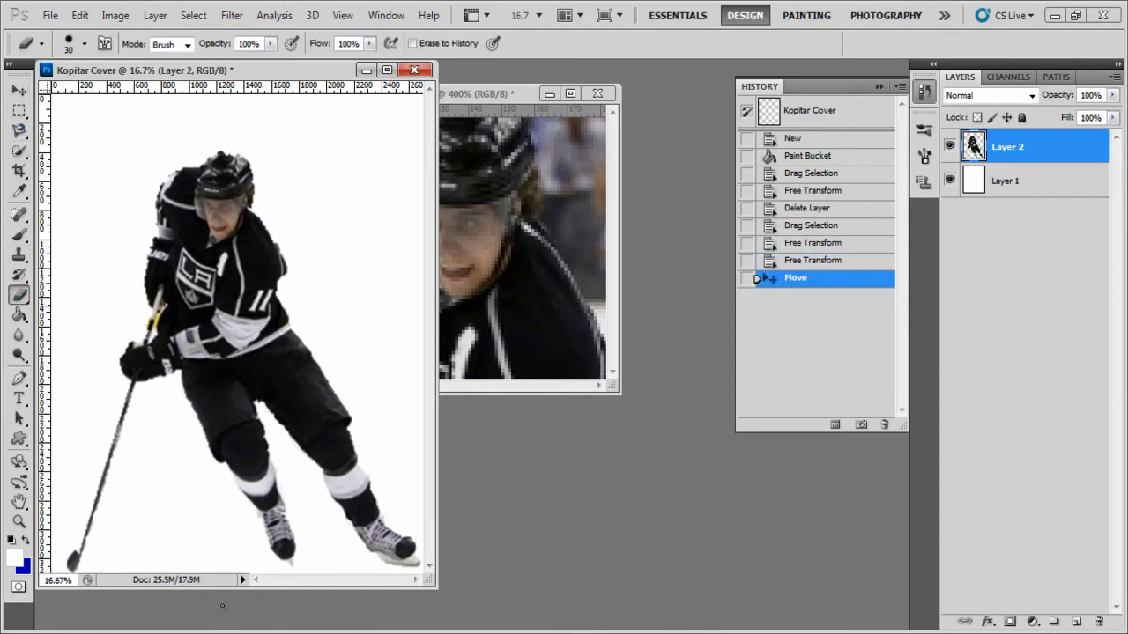
left_click_drag(155, 317, 153, 336)
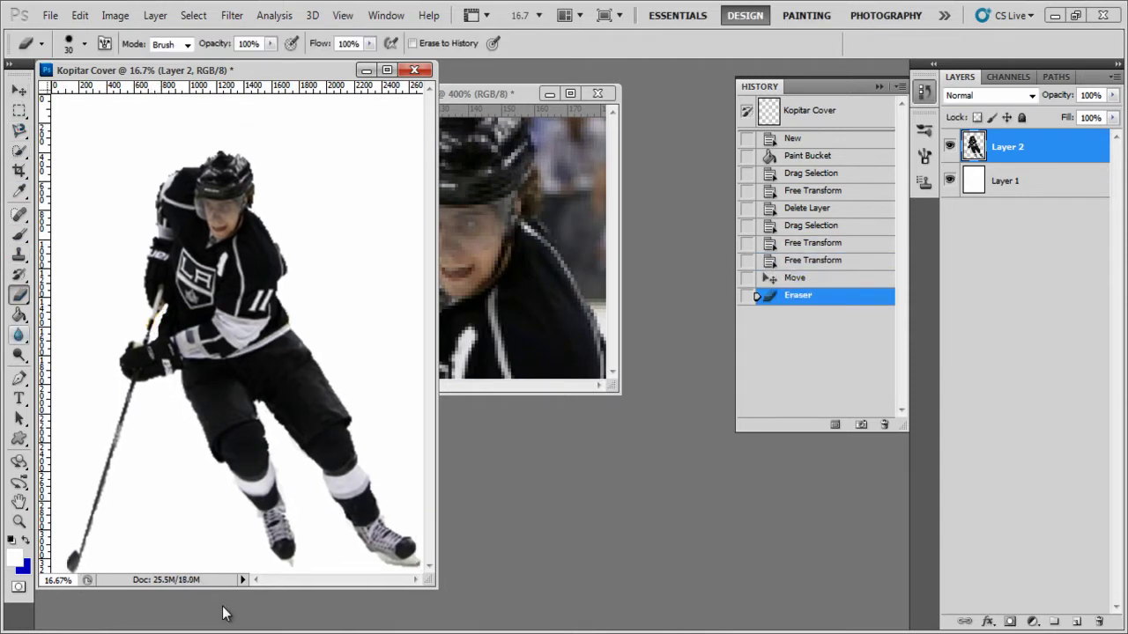
key("r")
left_click(223, 608)
left_click(223, 608)
left_click(223, 608)
left_click(223, 608)
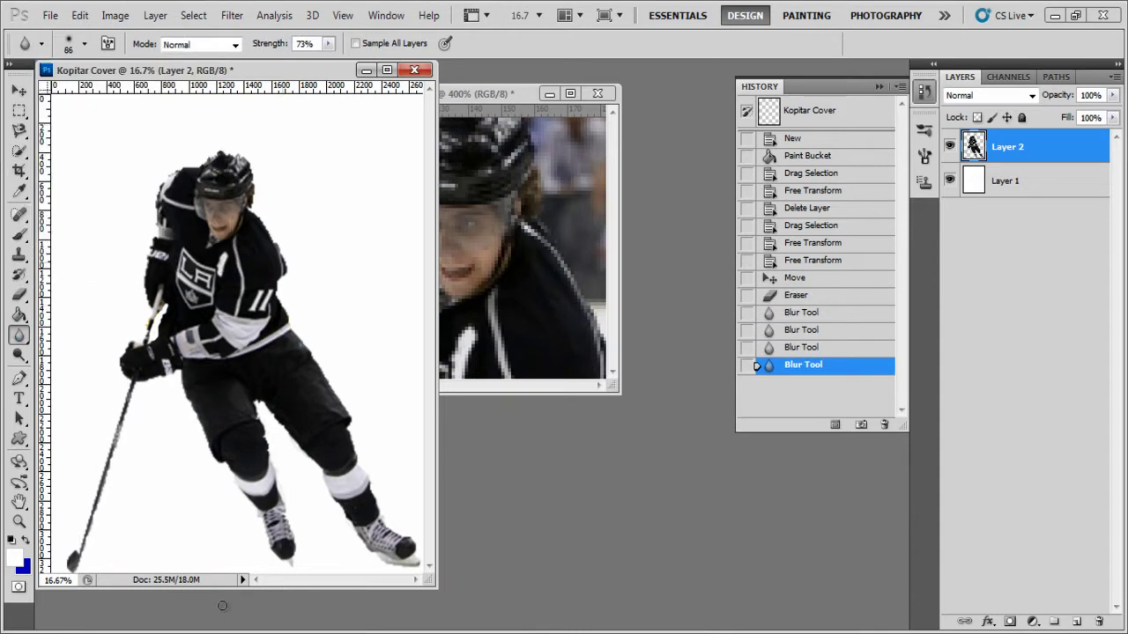
left_click(223, 606)
left_click(223, 608)
Erase a leftover spot on the player with the 30 px Eraser and continue blurring the cutout with a 195 px brush at 73% strength
key("b")
left_click(222, 605)
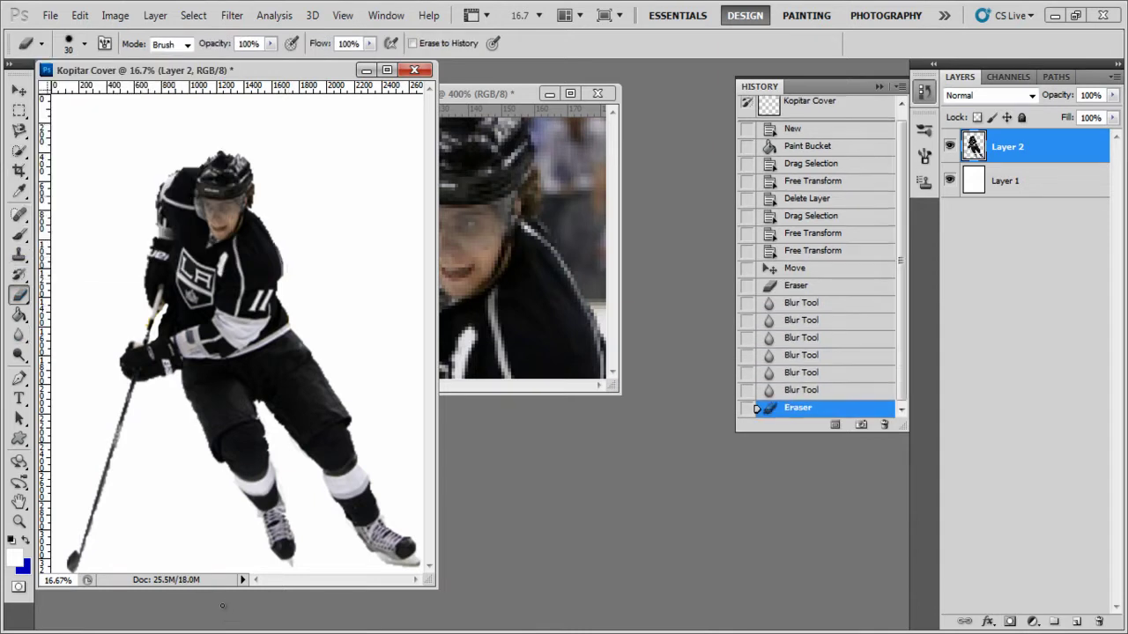
key("r")
right_click(222, 606)
key("Return")
left_click(222, 606)
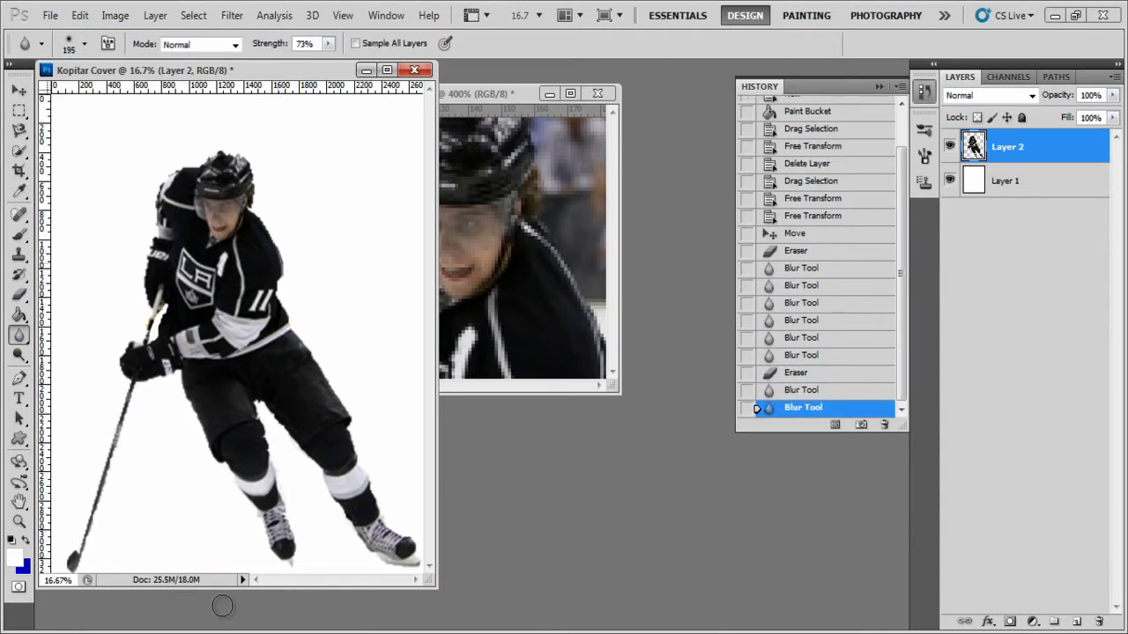
left_click(222, 606)
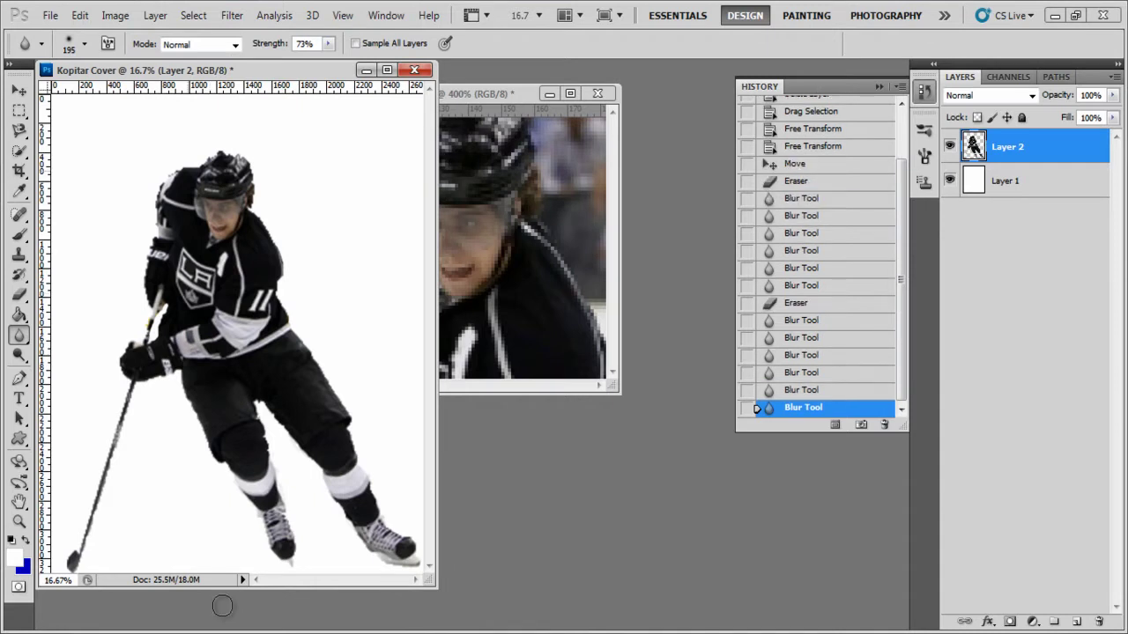
Finish blurring the player cutout with the 195 px brush at 73% strength and close the anze-kopitar.jpg photo
left_click(222, 605)
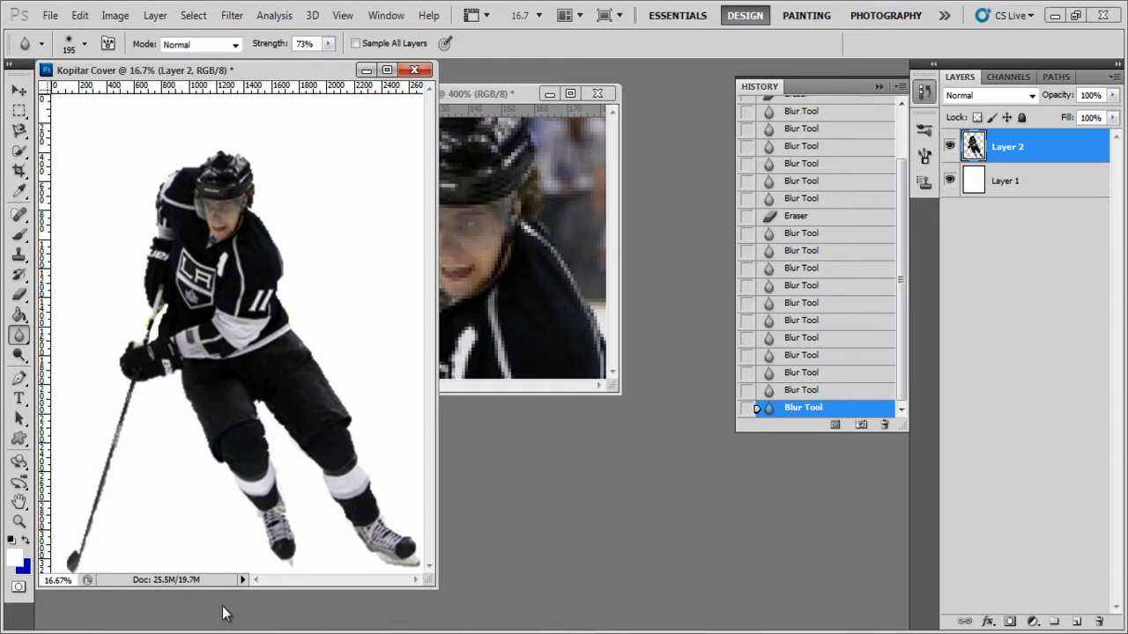
key("alt+Tab")
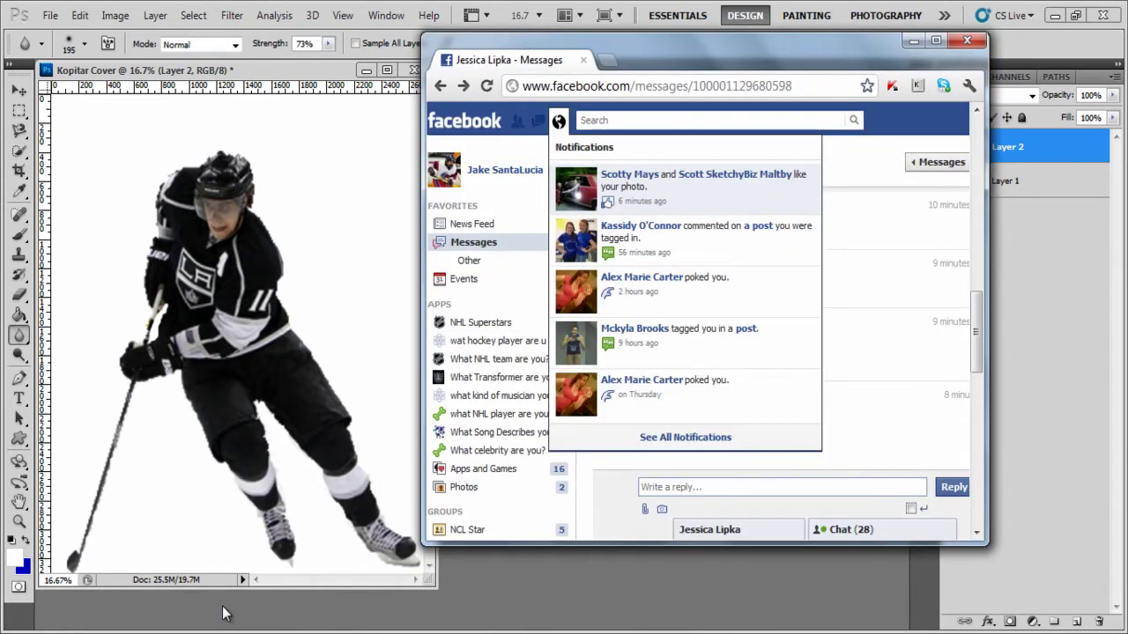
key("alt+Tab")
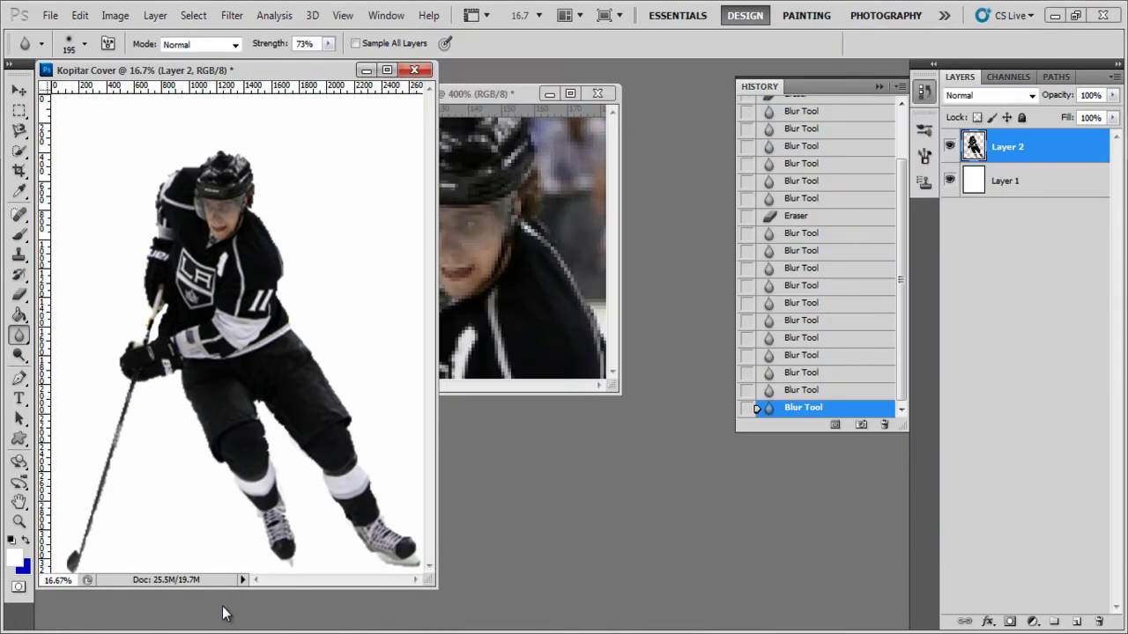
key("ctrl+Tab")
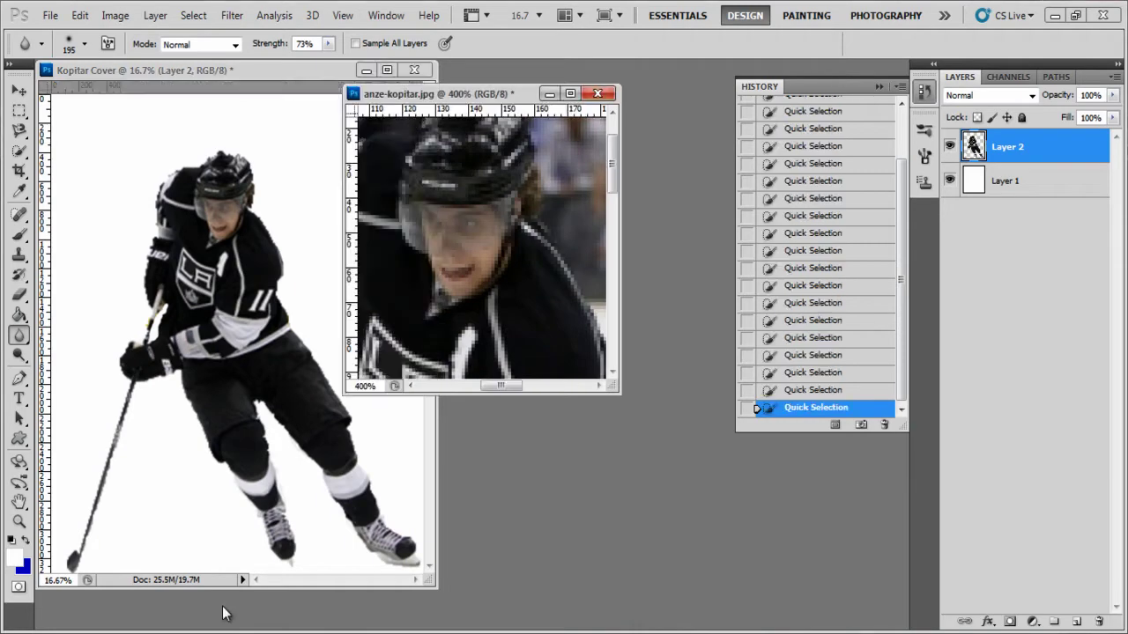
key("ctrl+w")
Set the foreground colour to near-black and the background colour to white for painting with the Brush
key("n")
key("b")
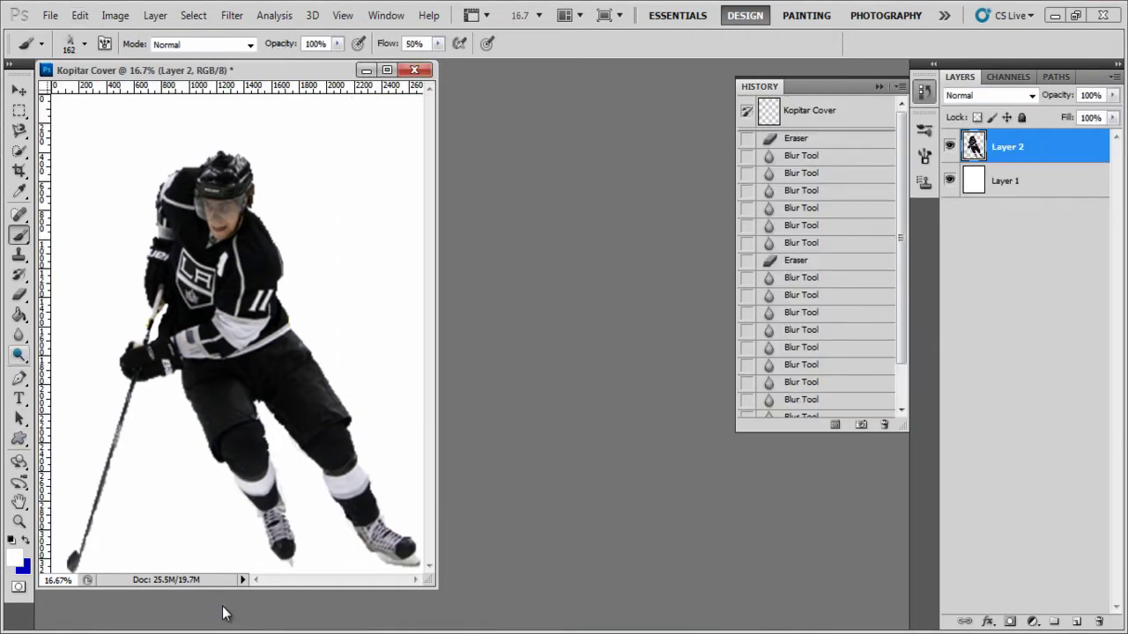
key("i")
key("d")
left_click(227, 599)
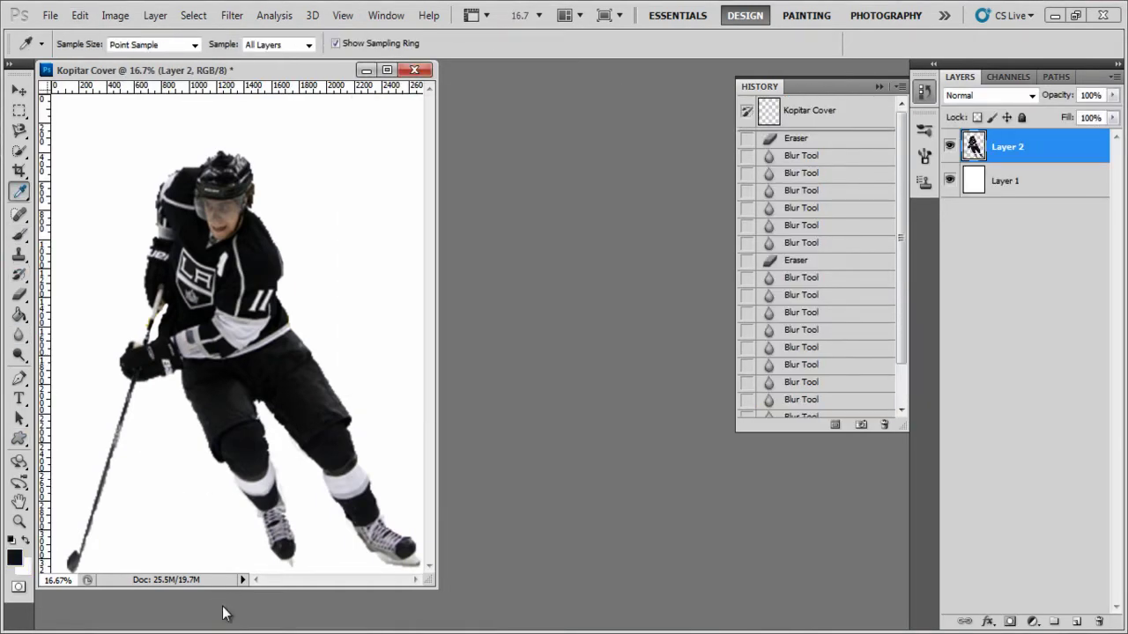
Stamp a grey ink splatter with the 1535 px brush at 50% flow beside the player's head and the number 11 sleeve
key("b")
right_click(223, 614)
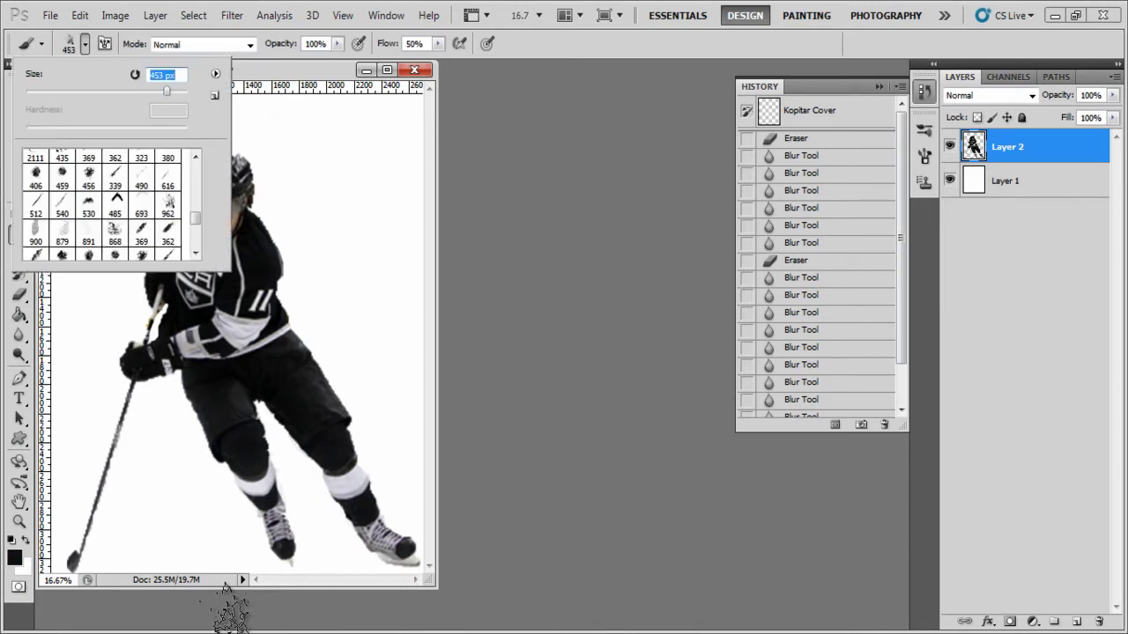
left_click(228, 608)
right_click(227, 606)
key("period")
key("period")
key("period")
key("period")
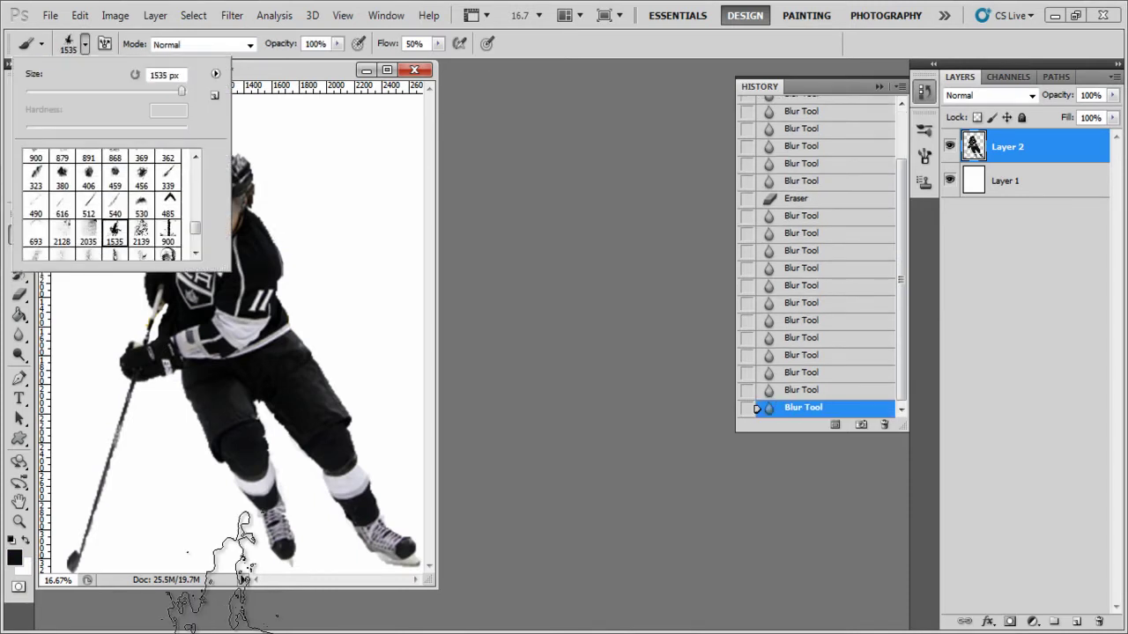
left_click(244, 577)
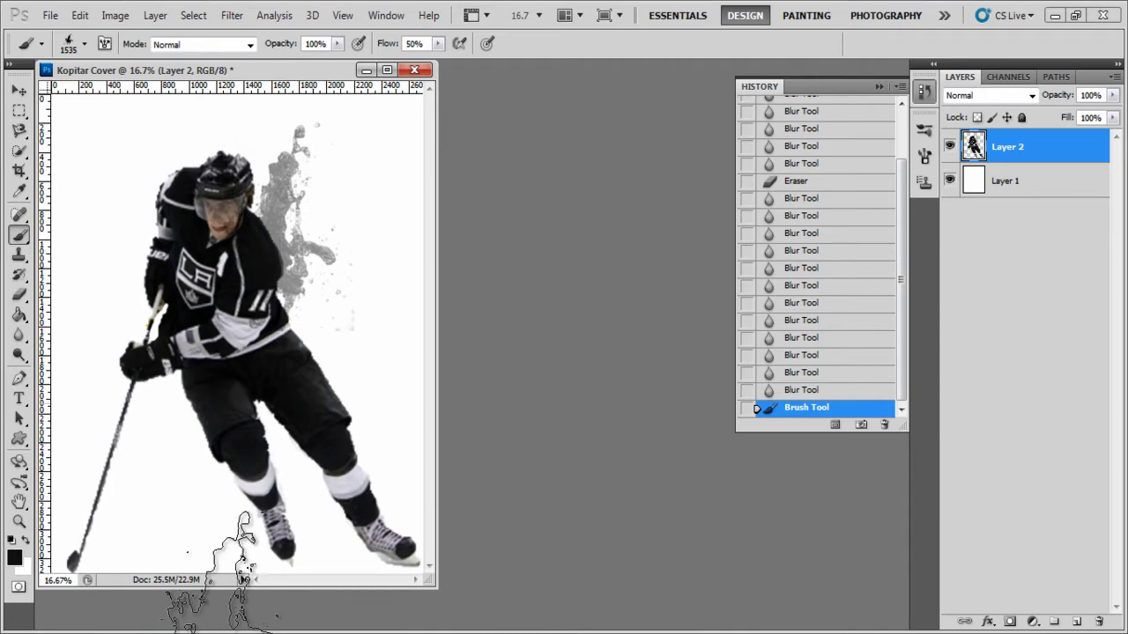
Try stamping the 2139 px spatter brush over the ink splatter beside the player and undo it
right_click(221, 609)
key("period")
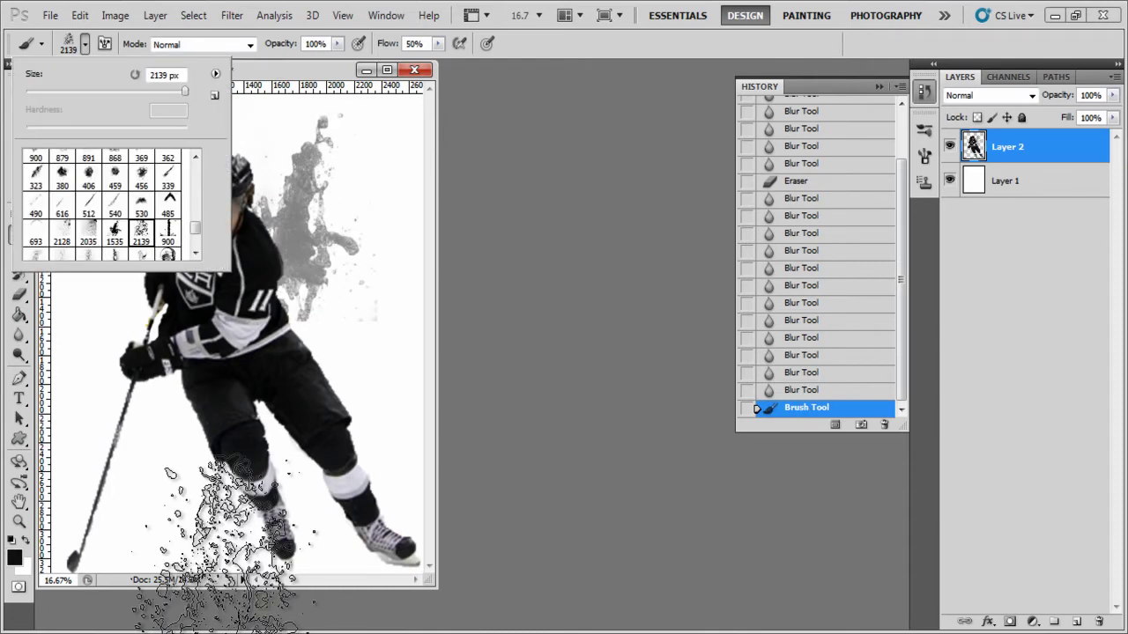
left_click(225, 563)
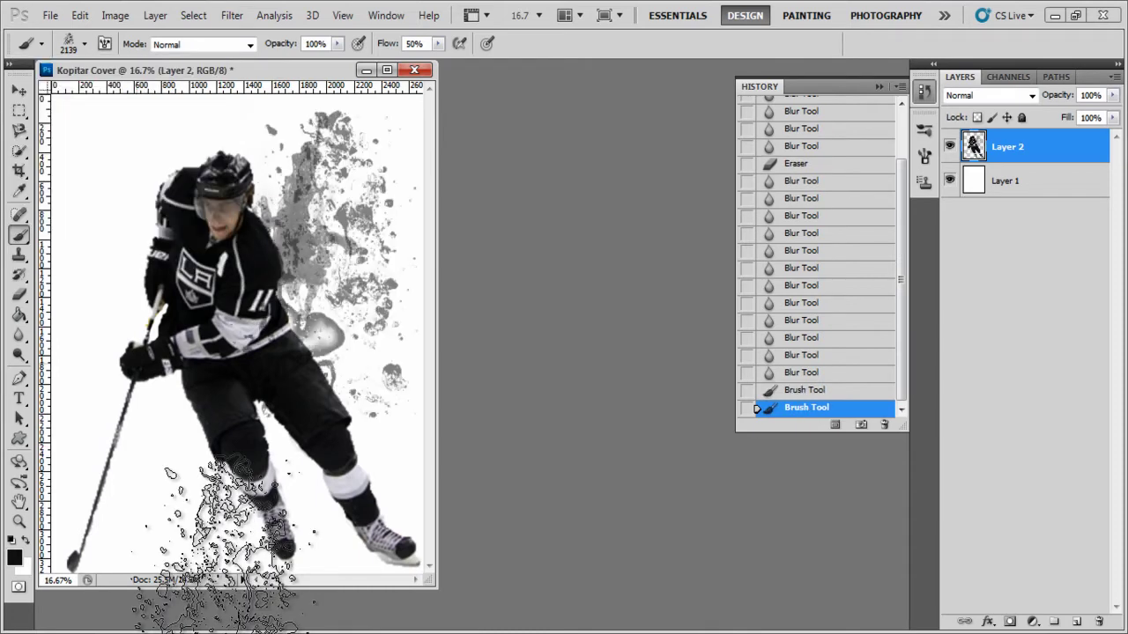
key("ctrl+z")
Stamp a faint 1200 px swirl texture beside the player's waist, just below the ink splatter
right_click(221, 608)
key("period")
left_click(221, 609)
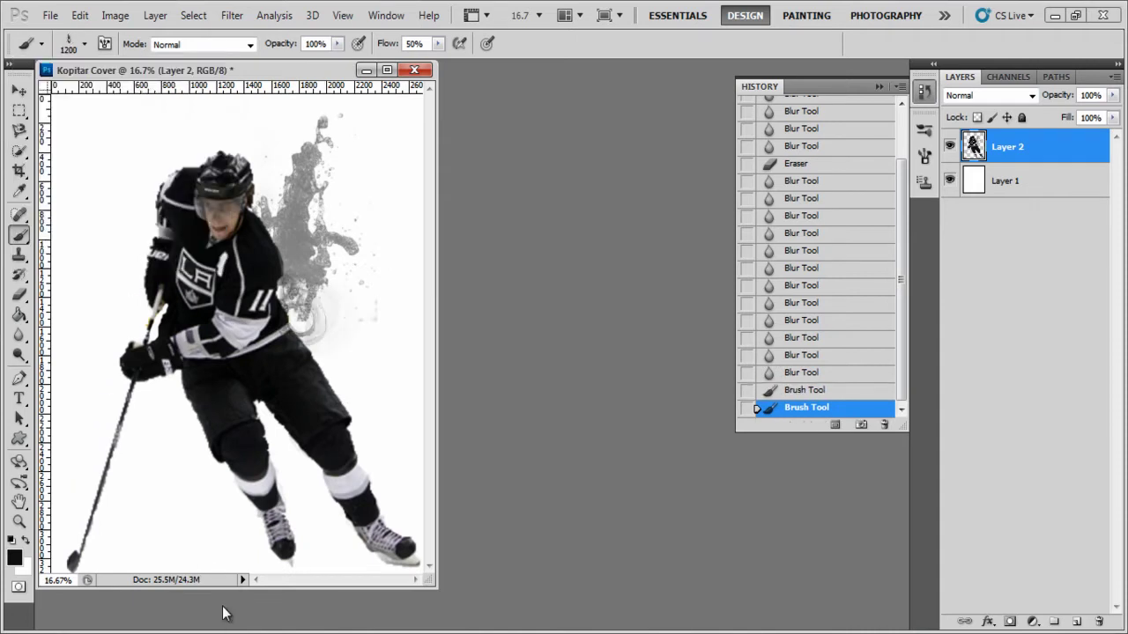
Stamp a sketchy 1200 px grunge texture repeatedly around the helmet and the shoulder and arm opposite the ink splatter
right_click(221, 610)
key("period")
key("period")
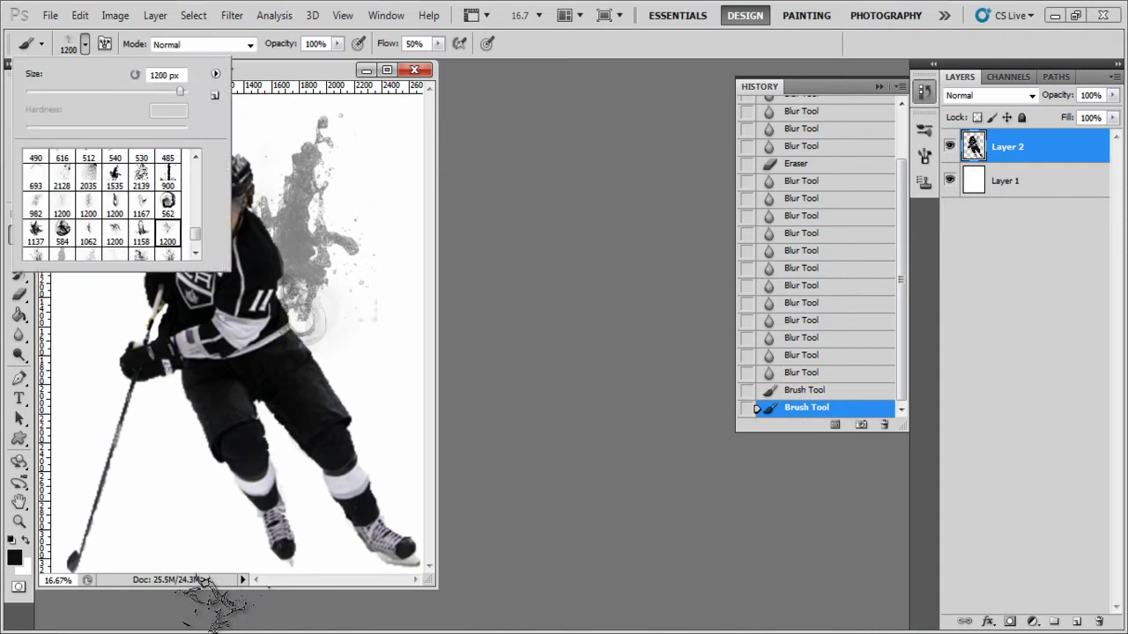
left_click(276, 192)
left_click(149, 167)
left_click(211, 158)
left_click(114, 190)
left_click(150, 229)
left_click(140, 222)
left_click(233, 142)
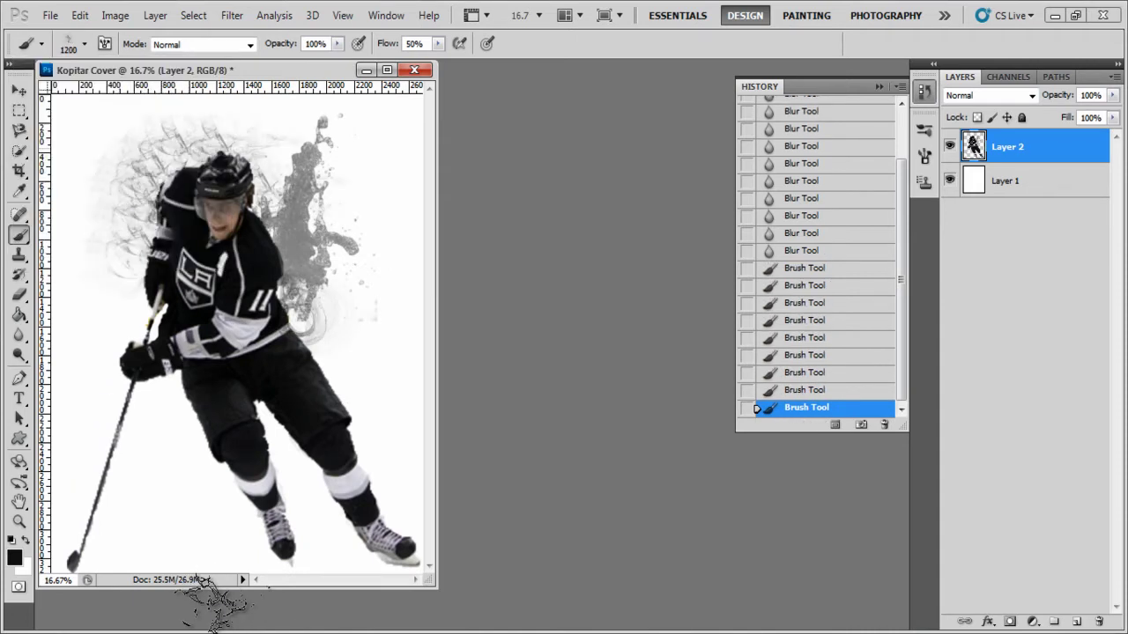
left_click(216, 605)
left_click(218, 605)
Add scratchy texture with the 1062 px brush around the upper stick and the gloves
right_click(221, 608)
key("period")
left_click(224, 606)
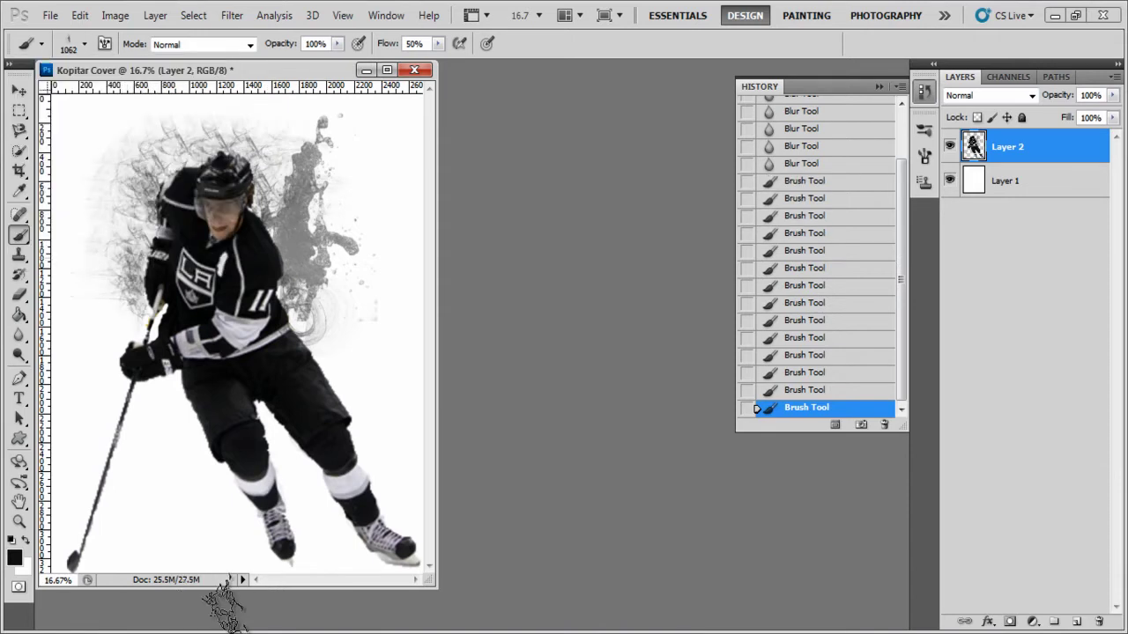
left_click(137, 304)
left_click(141, 317)
Stamp the 1158 px grunge brush beside the player's hip and thigh below the ink splatter
right_click(224, 606)
key("period")
key("period")
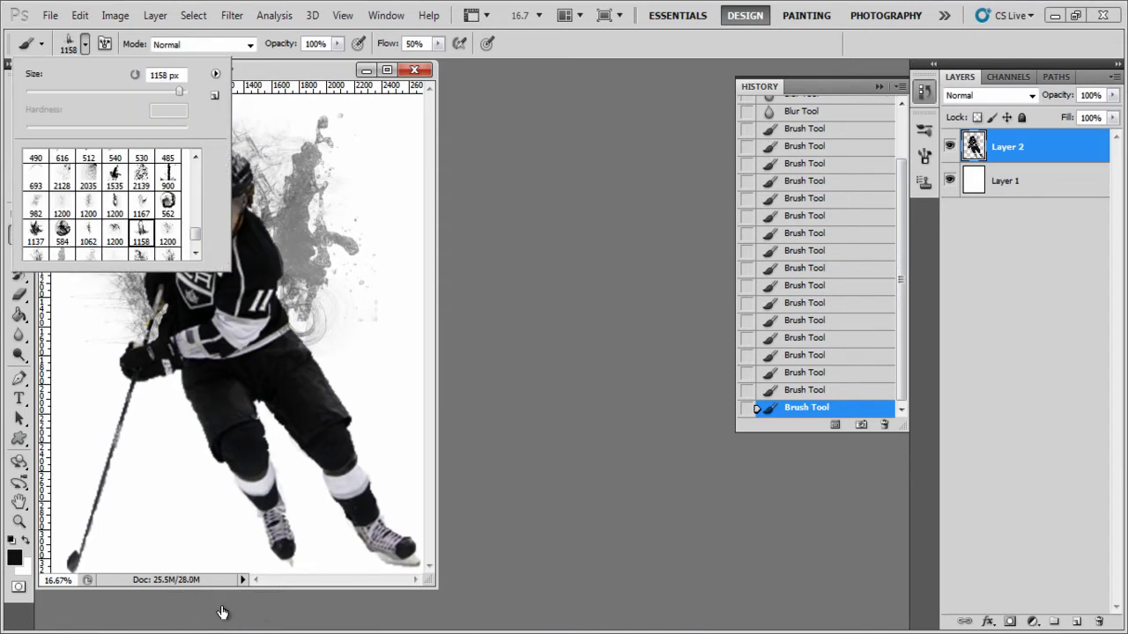
left_click(223, 614)
Stamp the 962 px grunge brush above the helmet, beside the thigh under the gloves and over the ink splatter, undoing a misplaced stamp
right_click(221, 611)
key("period")
left_click(225, 608)
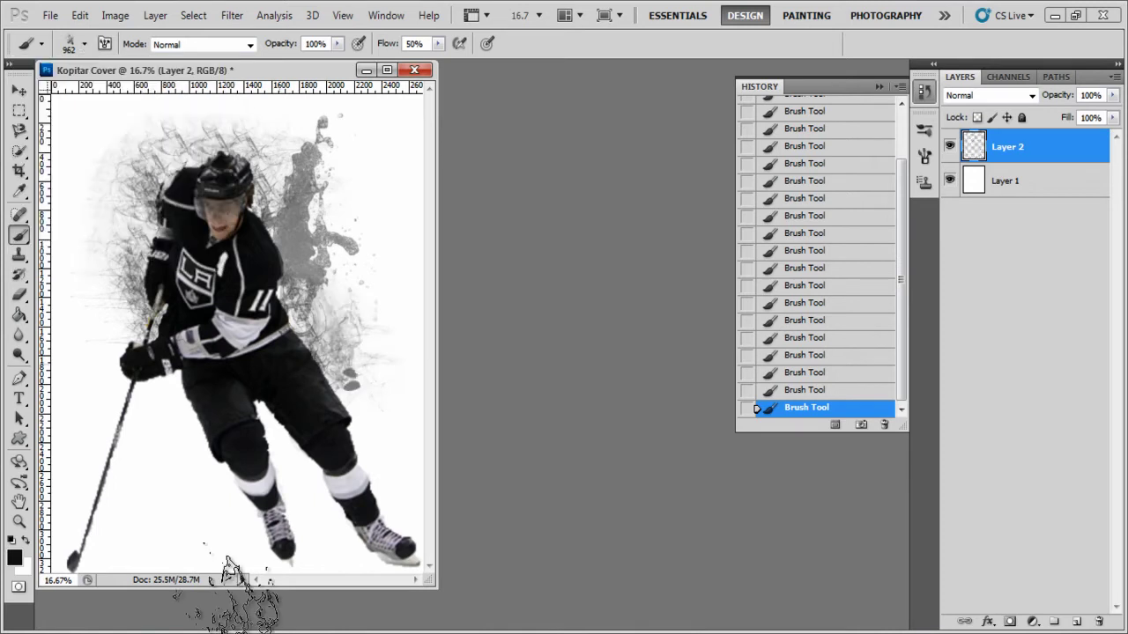
left_click(176, 155)
key("ctrl+z")
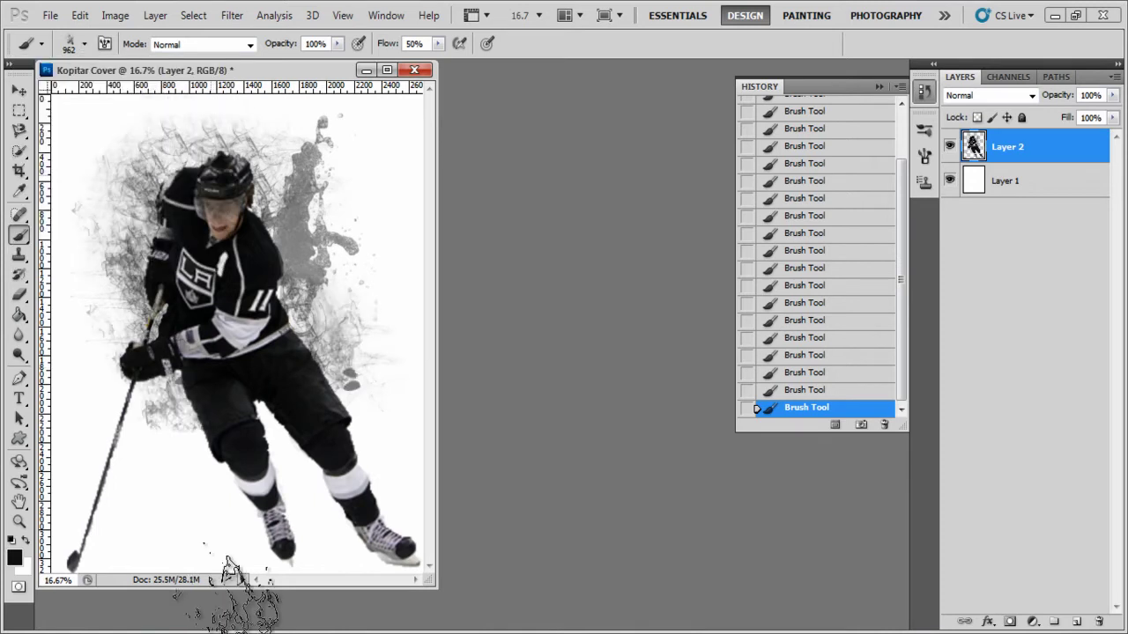
left_click(172, 137)
right_click(225, 608)
key("period")
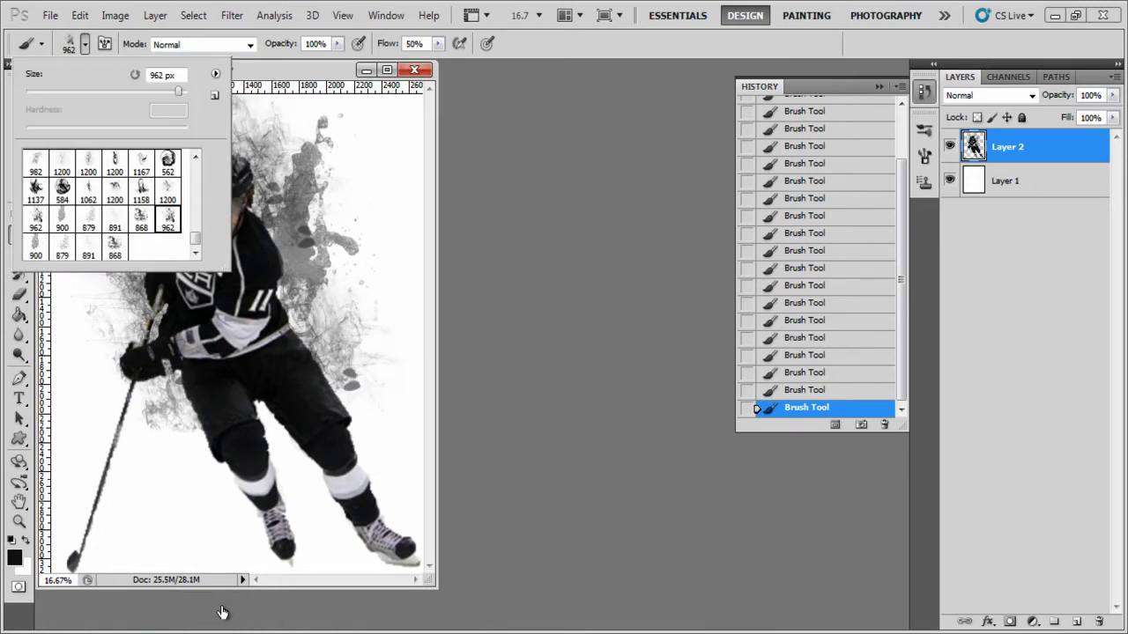
left_click(224, 607)
Fill the area around the player's hips, knees and lower legs with texture from the 868 px brush
right_click(225, 608)
key("period")
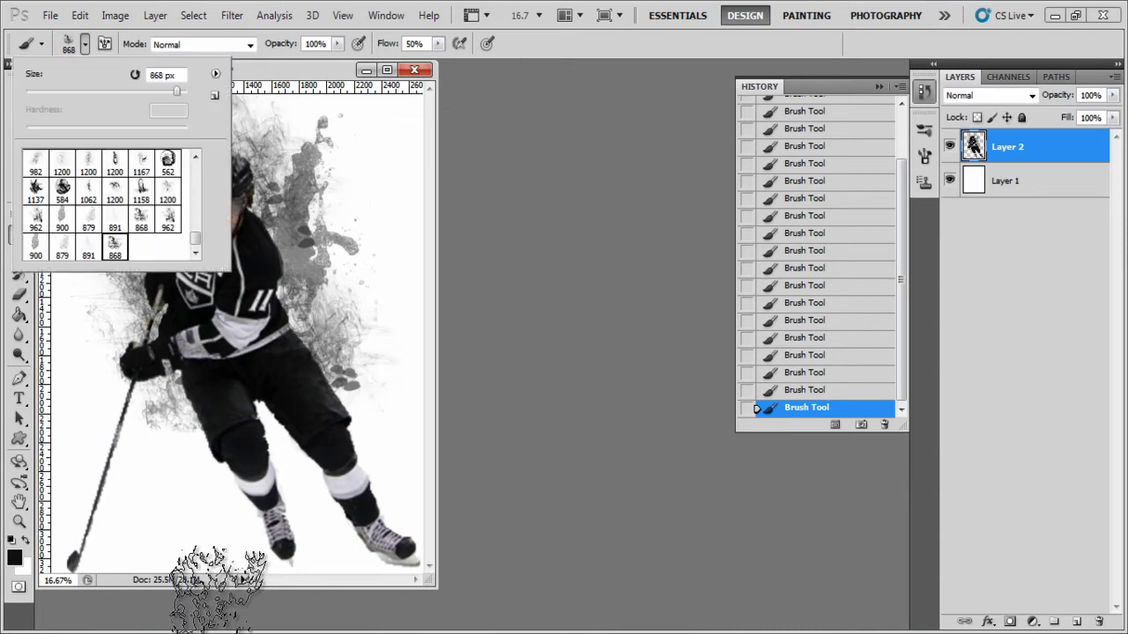
left_click(220, 592)
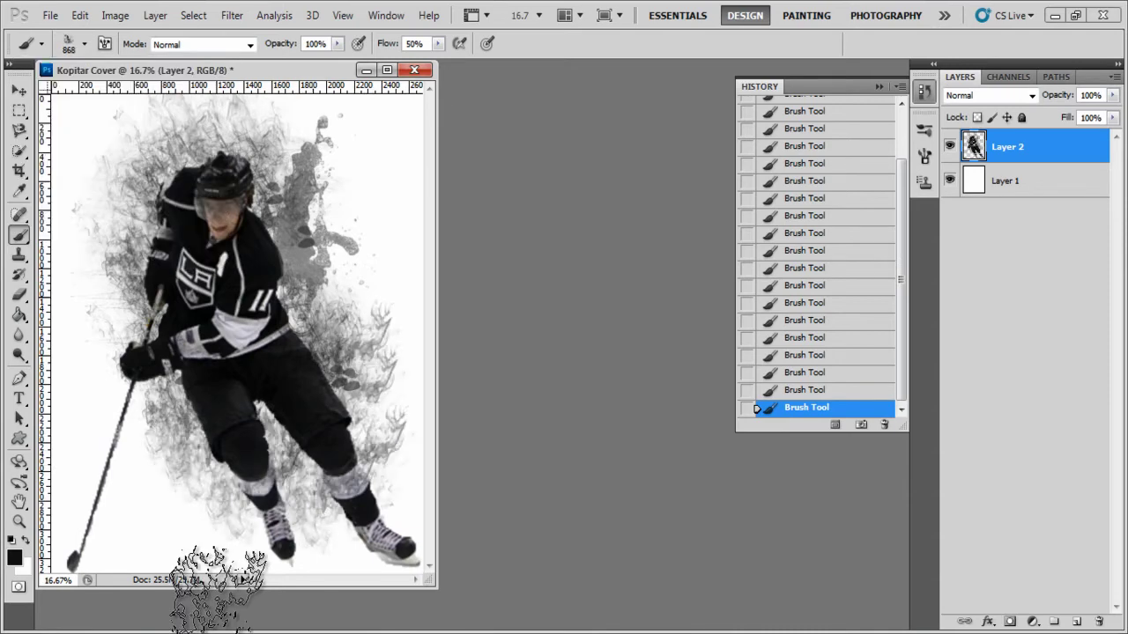
Apply a Levels adjustment to the player layer with input levels 24, 1.16 and 164
key("alt+i")
type("al")
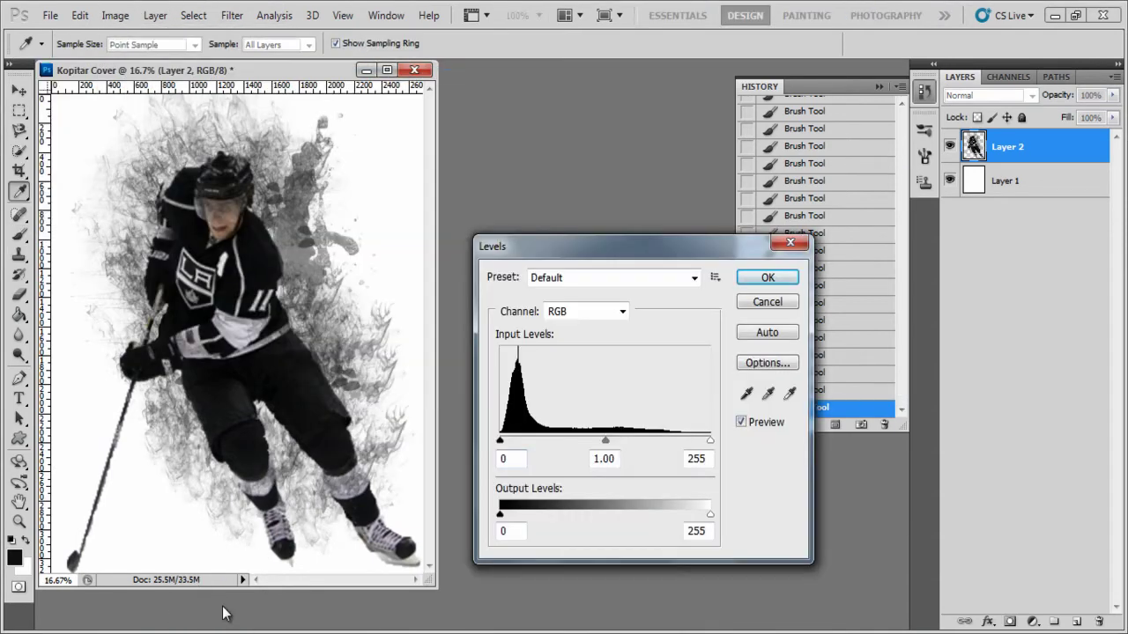
type("51")
key("Tab")
key("Tab")
type("172")
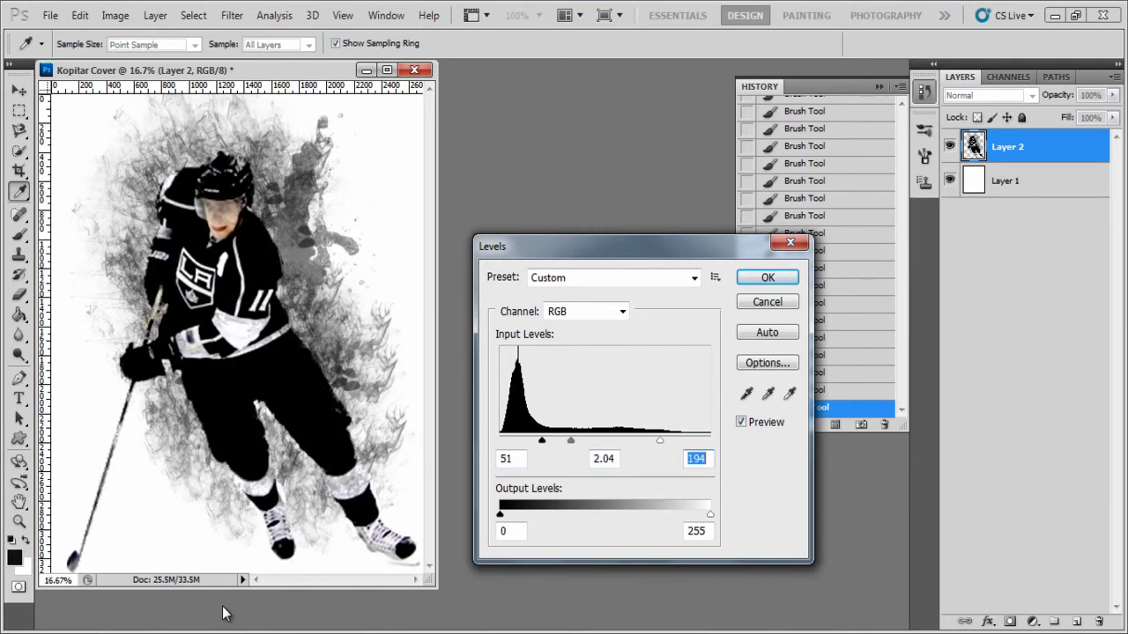
key("shift+Tab")
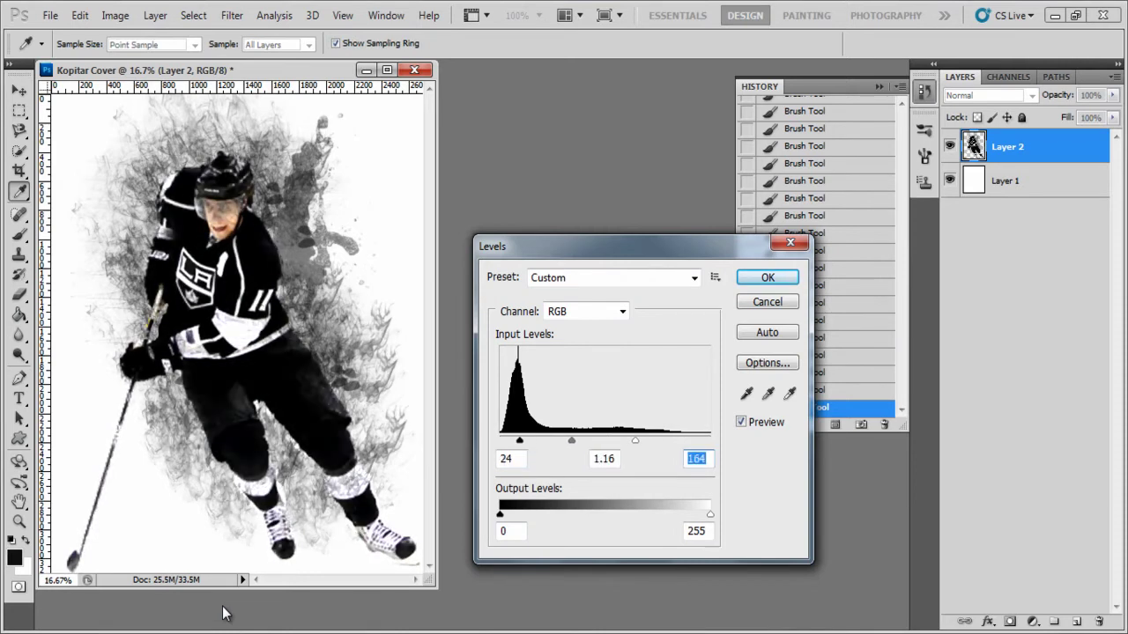
key("Return")
key("b")
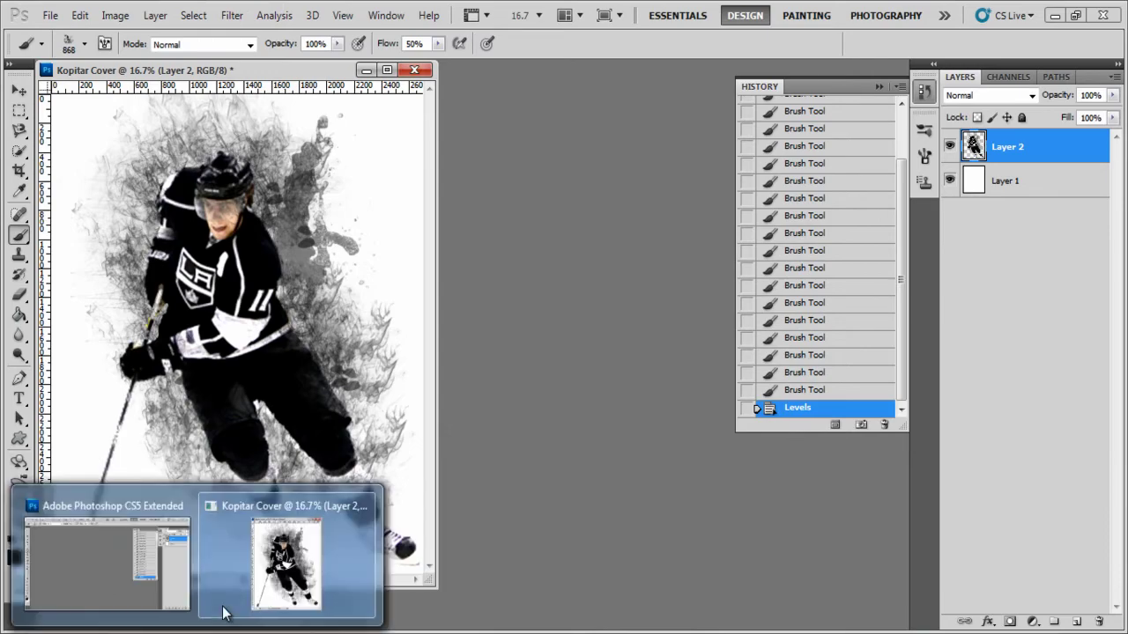
Find the finished NHL 13 cover, Untitled-1.psd, on JAKES DRIVE (F:) and open it
left_click(223, 614)
scroll(223, 613, "up", 2)
scroll(223, 613, "down", 6)
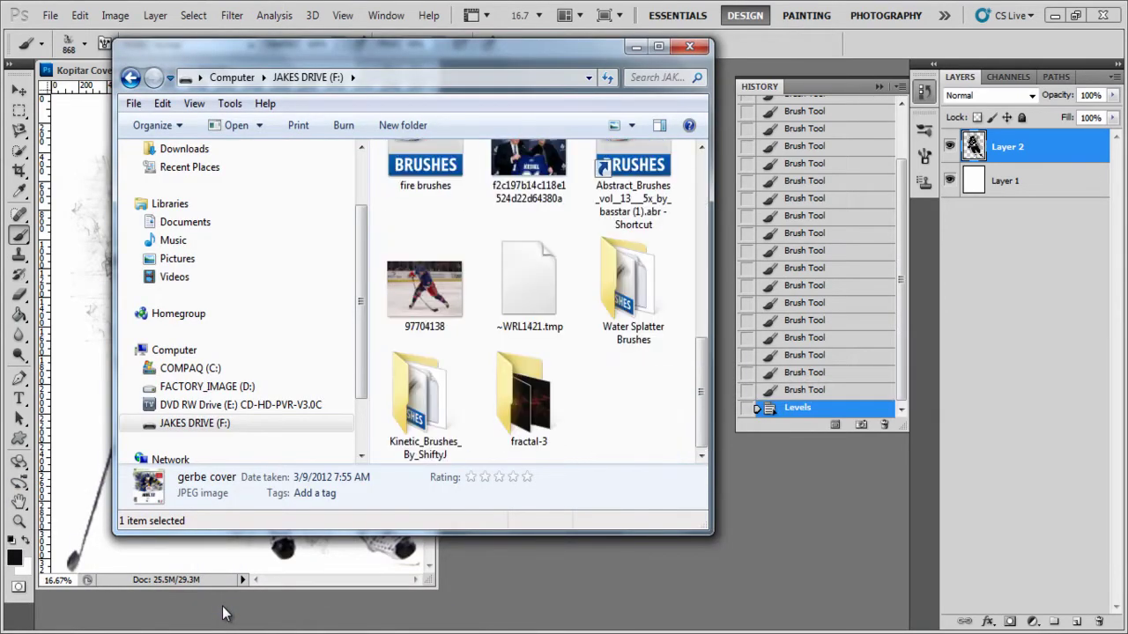
scroll(223, 613, "up", 3)
left_click(223, 613)
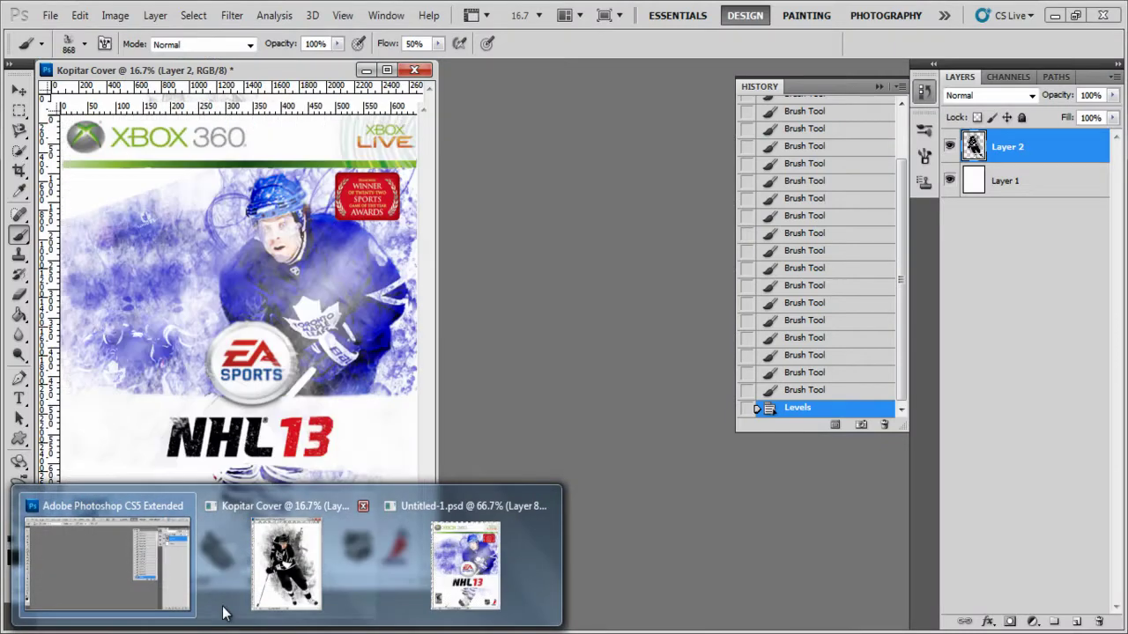
left_click(223, 613)
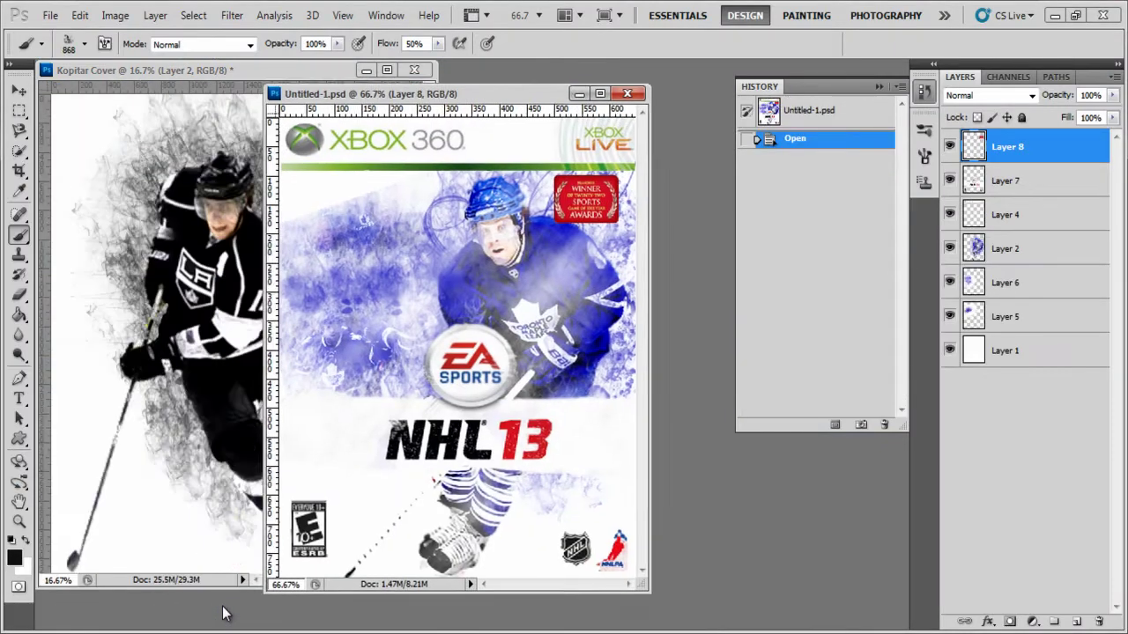
Copy the EA Sports and NHL 13 logo layer into Kopitar Cover, enlarge it to the page width and blur it with the 195 px brush
key("v")
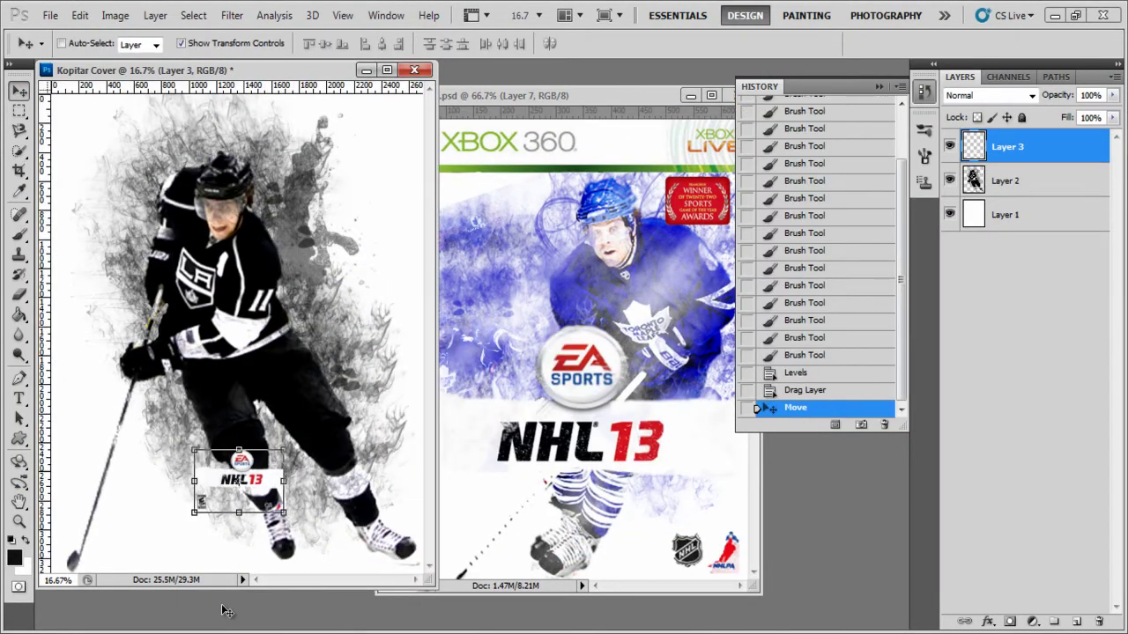
left_click_drag(194, 451, 58, 319)
key("Return")
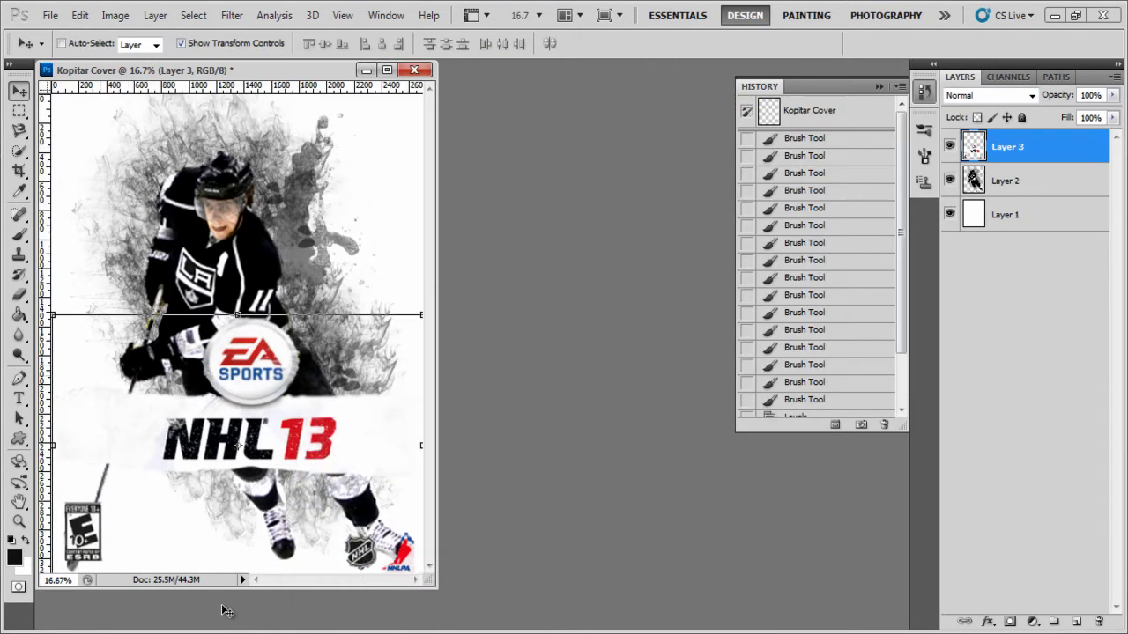
key("r")
left_click(222, 606)
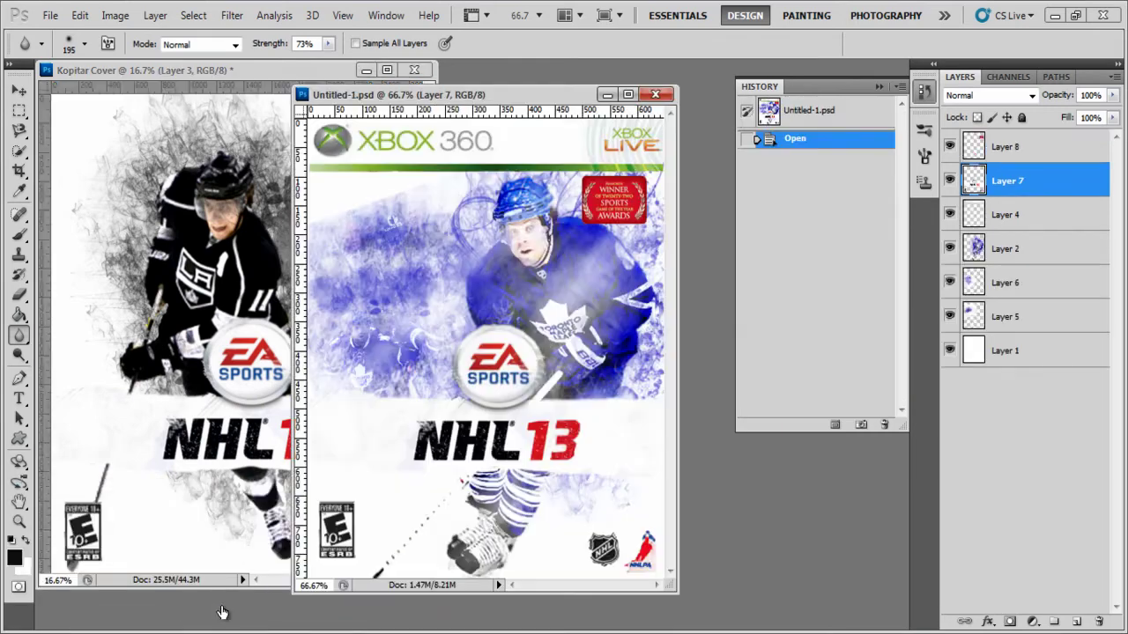
Copy the Xbox 360 banner layer from Untitled-1.psd into Kopitar Cover and enlarge it across the page's upper edge
key("v")
left_click_drag(397, 145, 374, 177)
key("ctrl+t")
left_click_drag(100, 137, 45, 97)
key("Return")
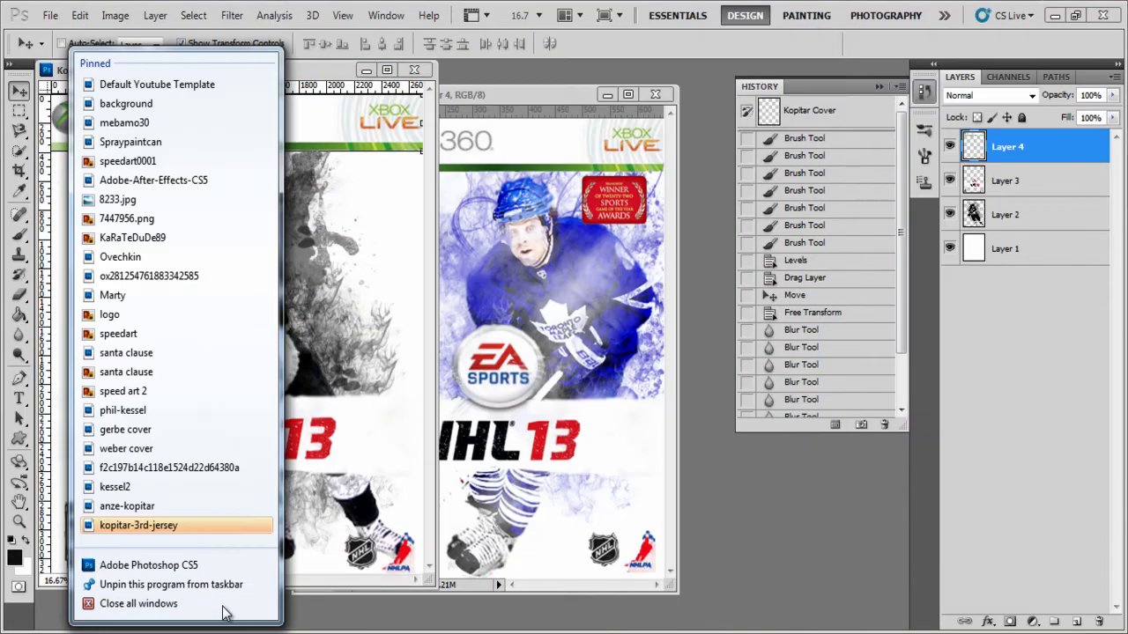
Place the kopitar-3rd-jersey photo in Kopitar Cover, enlarged and tilted counter-clockwise beside the gloves at the page edge
key("Return")
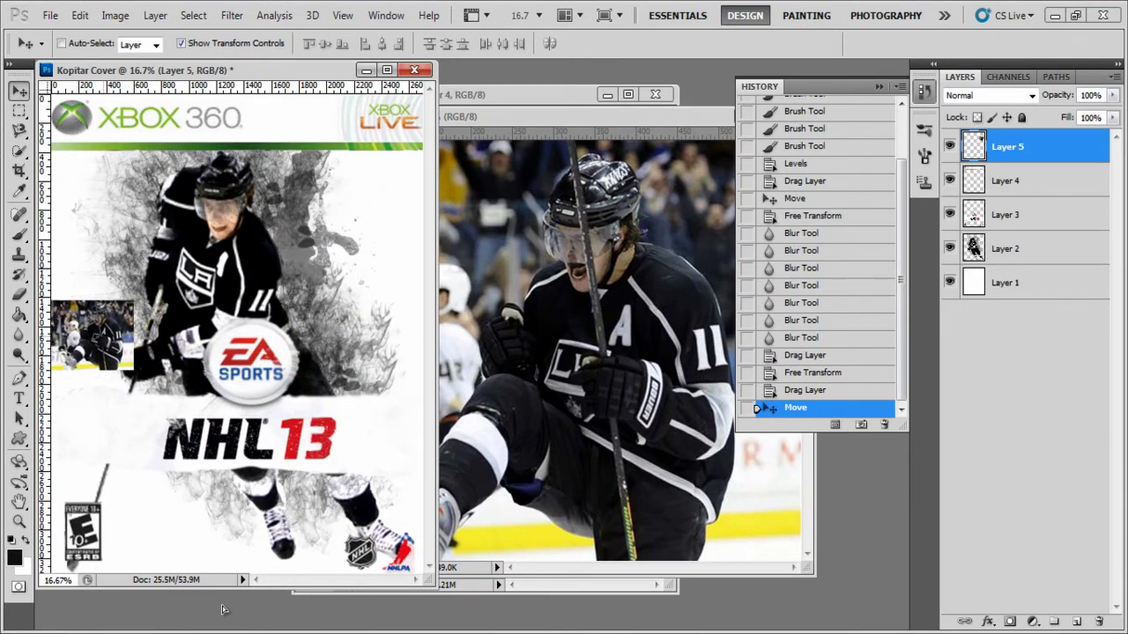
key("ctrl+t")
left_click_drag(220, 605, 223, 613)
key("Return")
Move the tilted jersey photo's layer down the stack to sit directly beneath the player layer
key("ctrl+bracketleft")
key("ctrl+bracketleft")
key("ctrl+bracketright")
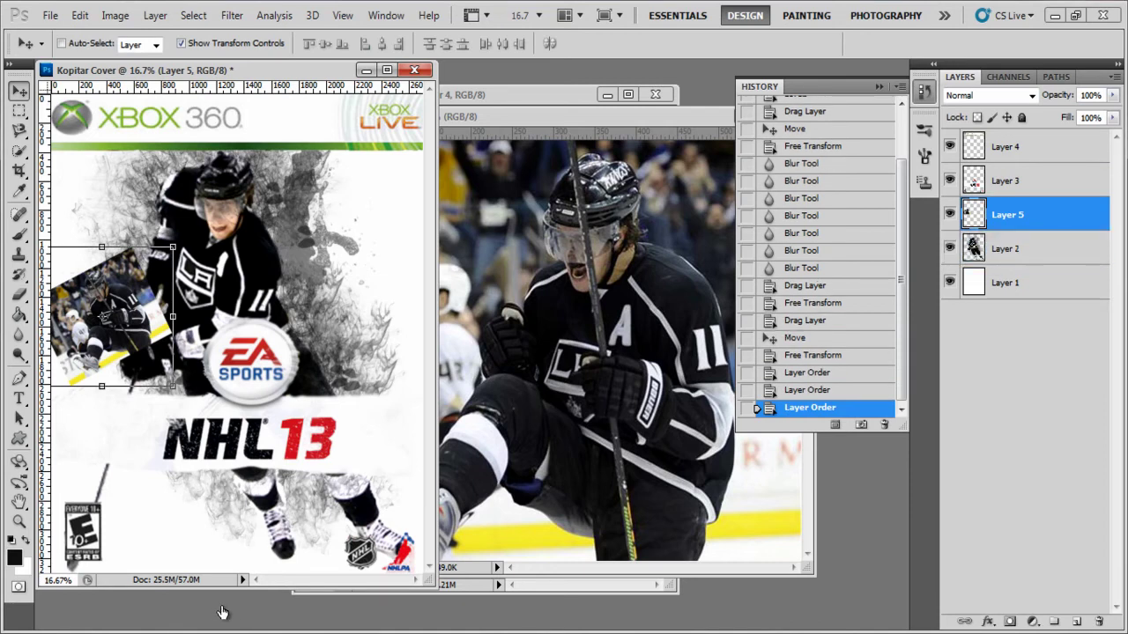
key("ctrl+bracketleft")
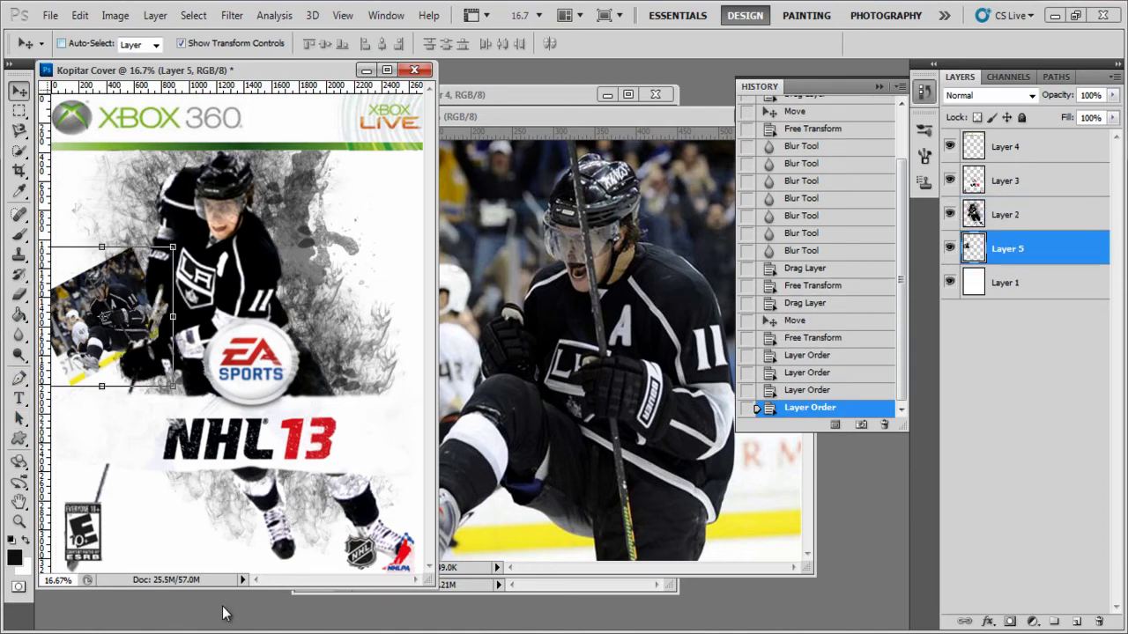
Paint white over the upper edge of the tilted jersey photo with the 868 px grunge brush
key("b")
key("x")
left_click(115, 269)
left_click(110, 264)
left_click(119, 273)
left_click(106, 260)
left_click(124, 278)
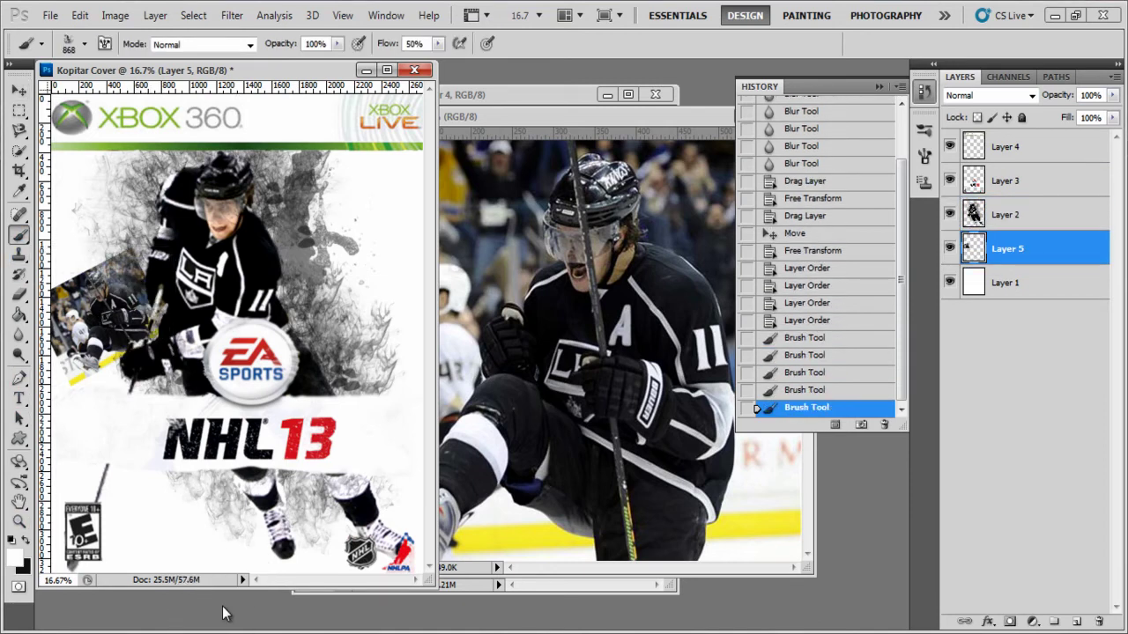
Fade the jersey photo's lower and upper edges into the background with white dabs of the 456 px grunge brush
key("F5")
key("Return")
left_click(86, 367)
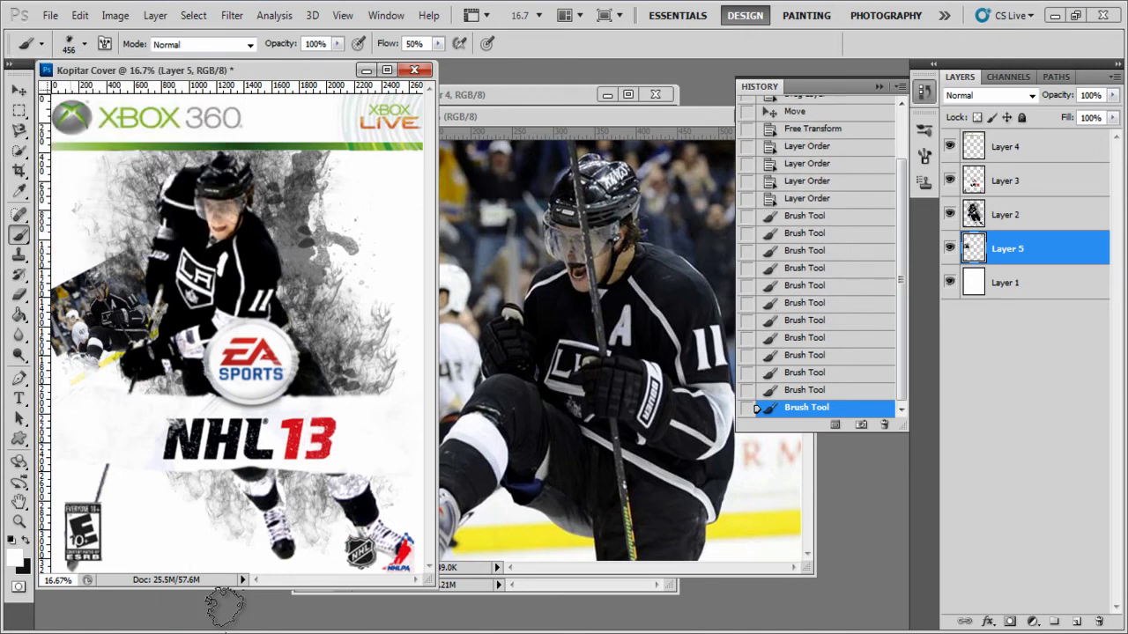
left_click(60, 312)
left_click(92, 286)
left_click(105, 271)
left_click(80, 287)
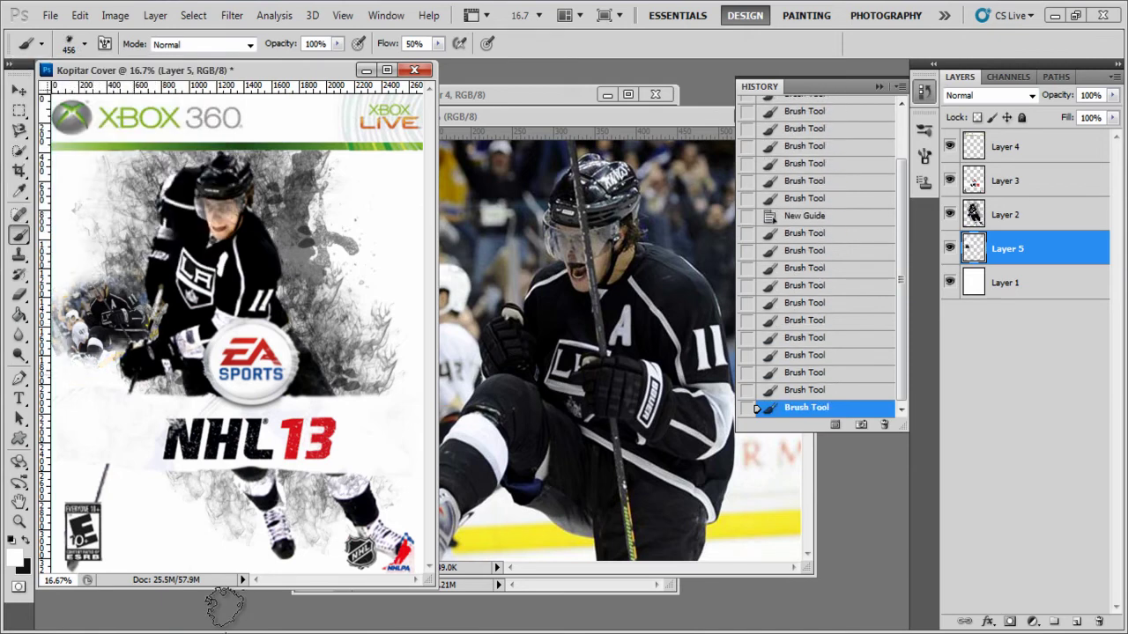
Try the 362 px brush tip on the faded jersey photo and undo the last run of white brush strokes
key("F5")
key("Return")
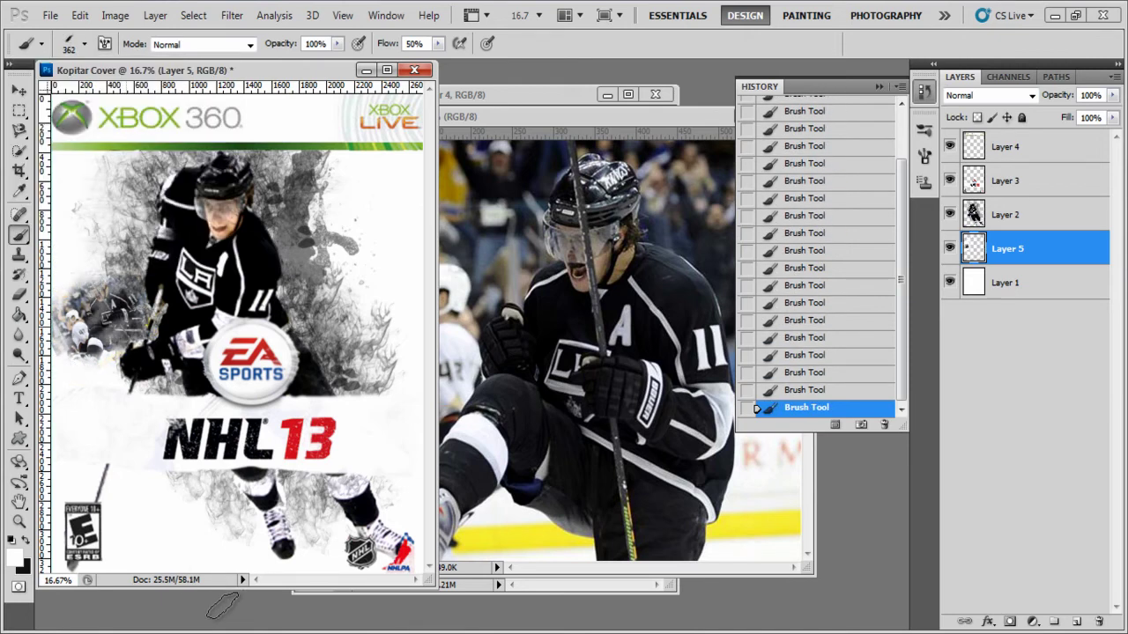
key("ctrl+alt+z")
key("ctrl+alt+z")
key("ctrl+alt+z")
key("ctrl+alt+z")
key("ctrl+alt+z")
key("ctrl+alt+z")
key("ctrl+alt+z")
key("ctrl+alt+z")
key("ctrl+alt+z")
key("ctrl+alt+z")
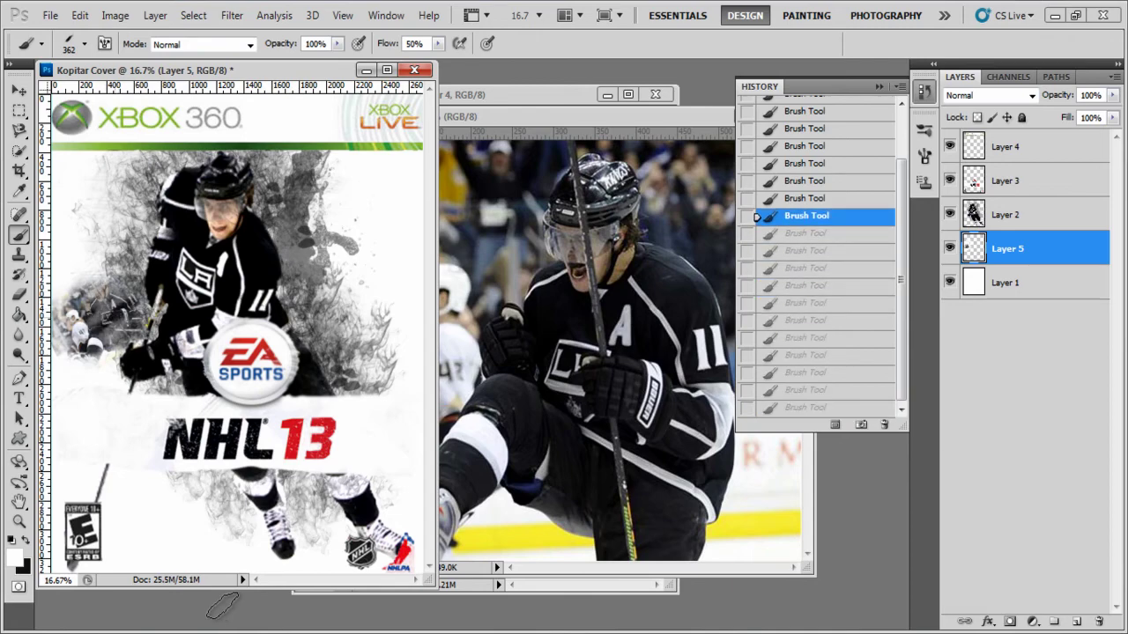
Add white 362 px brush dabs over the jersey photo and enlarge its layer to about 119%
left_click(116, 317)
left_click(83, 339)
left_click(81, 311)
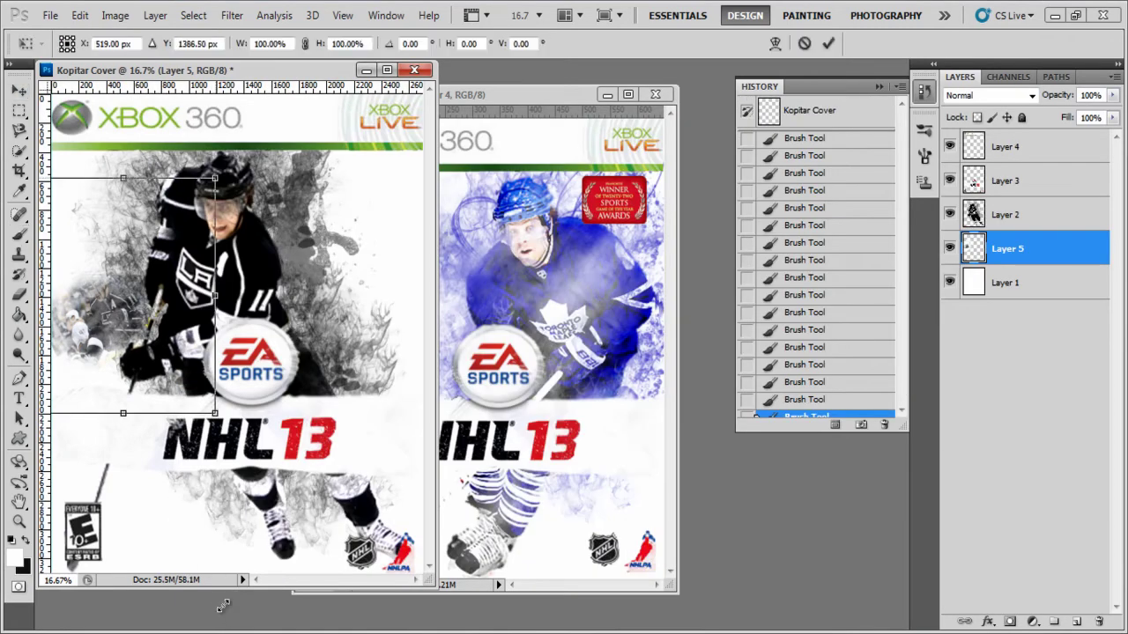
key("ctrl+t")
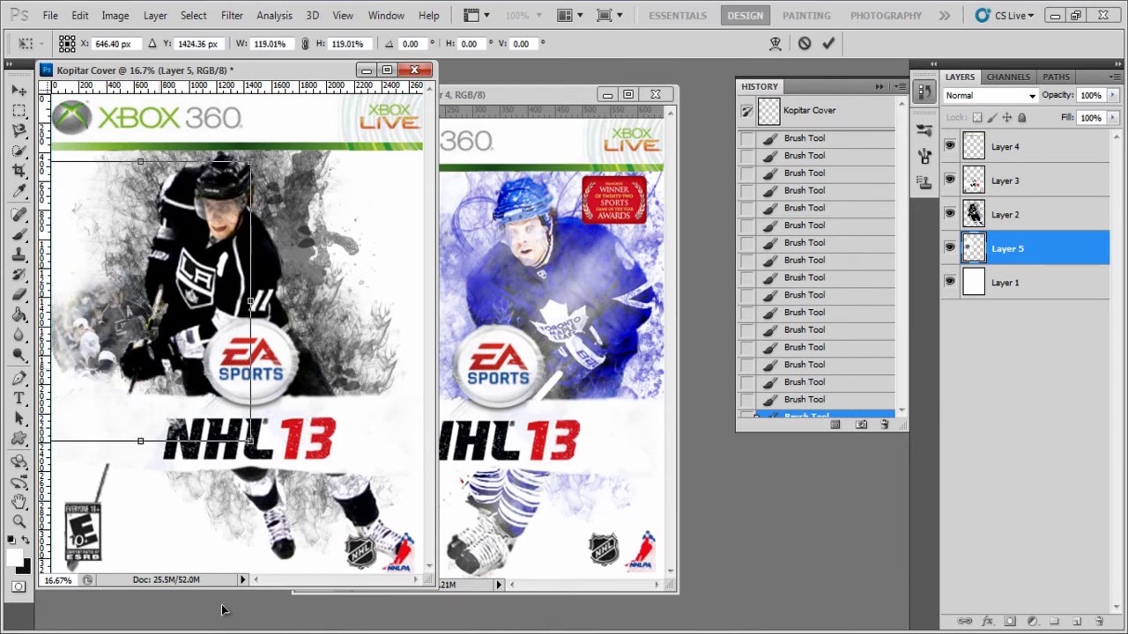
key("Return")
Copy the red sports awards badge from Untitled-1.psd, enlarge it to about 583% by 566%, and place it frontmost in the page's upper-right corner beneath the banner
key("ctrl+Tab")
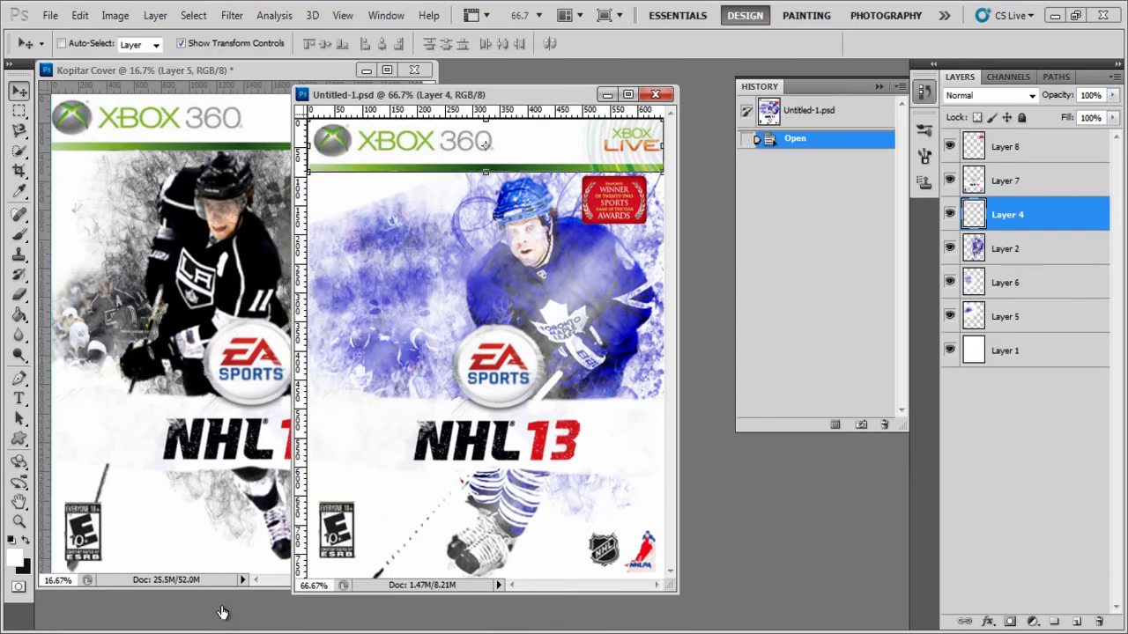
key("alt+period")
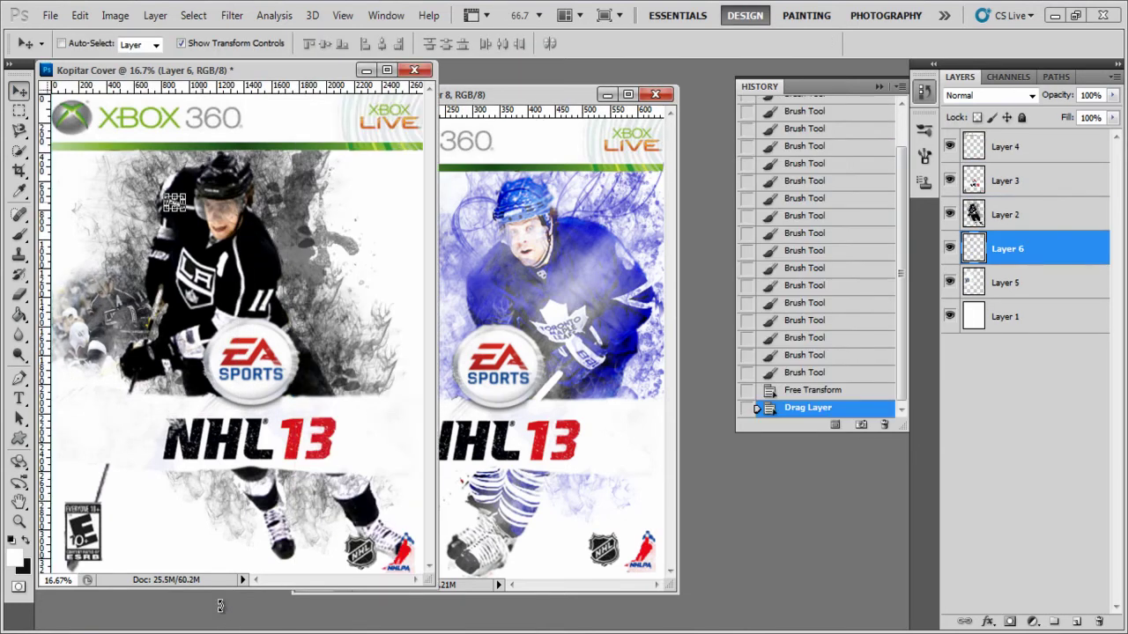
key("ctrl+t")
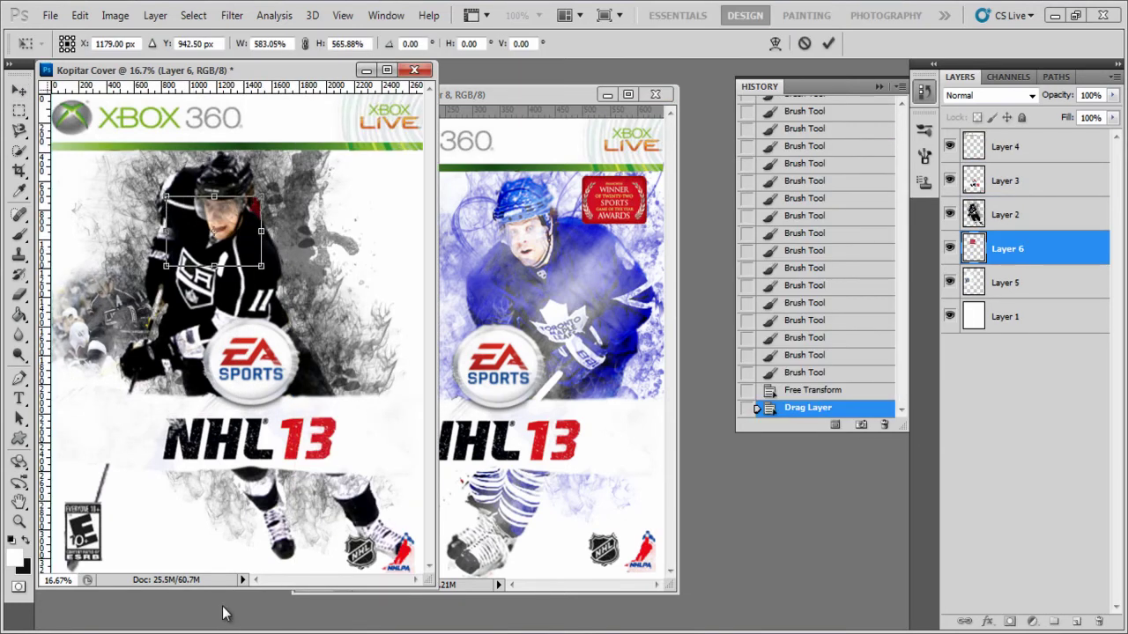
key("Return")
key("ctrl+shift+bracketright")
left_click_drag(214, 229, 368, 185)
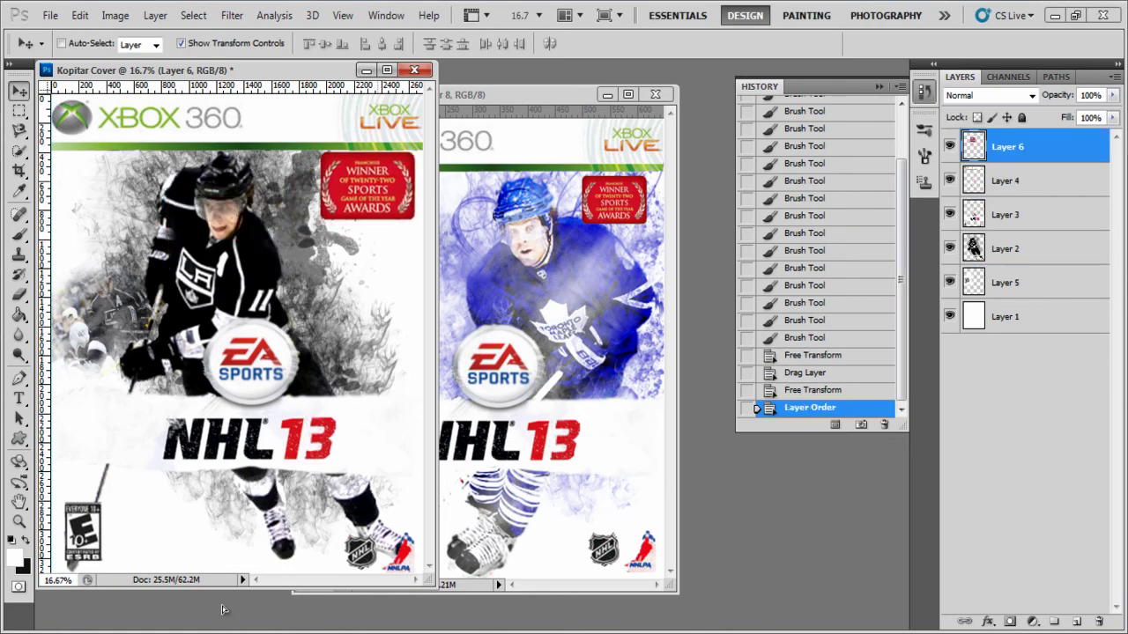
Close Untitled-1.psd, save the finished cover as an image and a Photoshop document named Kopitar Cover, and close it
key("ctrl+Tab")
key("alt+f")
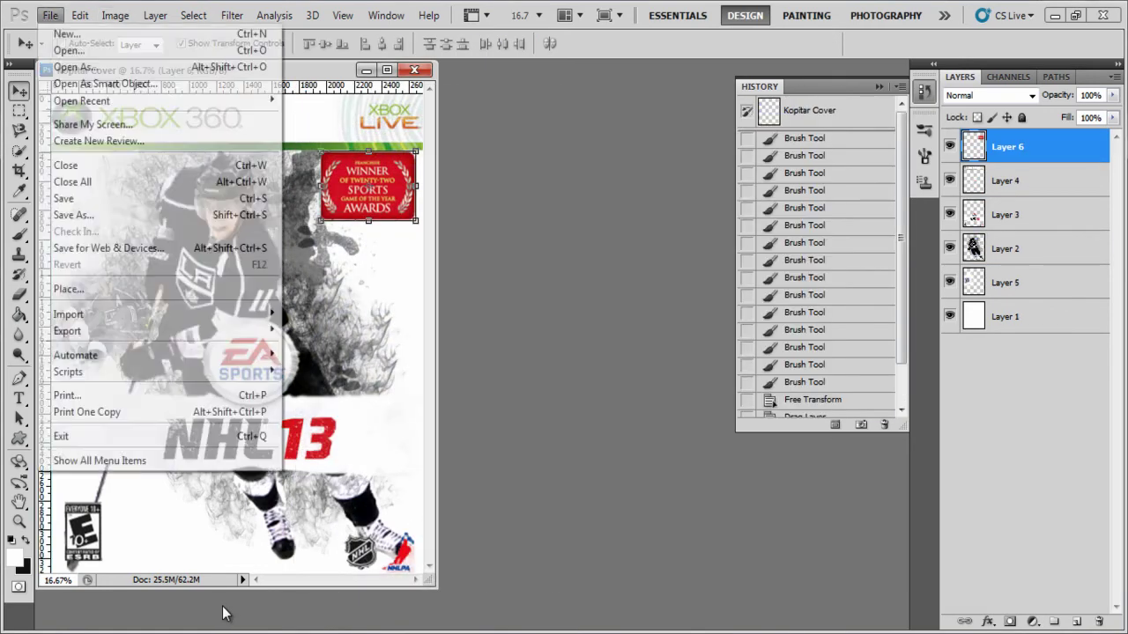
key("a")
key("Up")
key("Return")
key("Return")
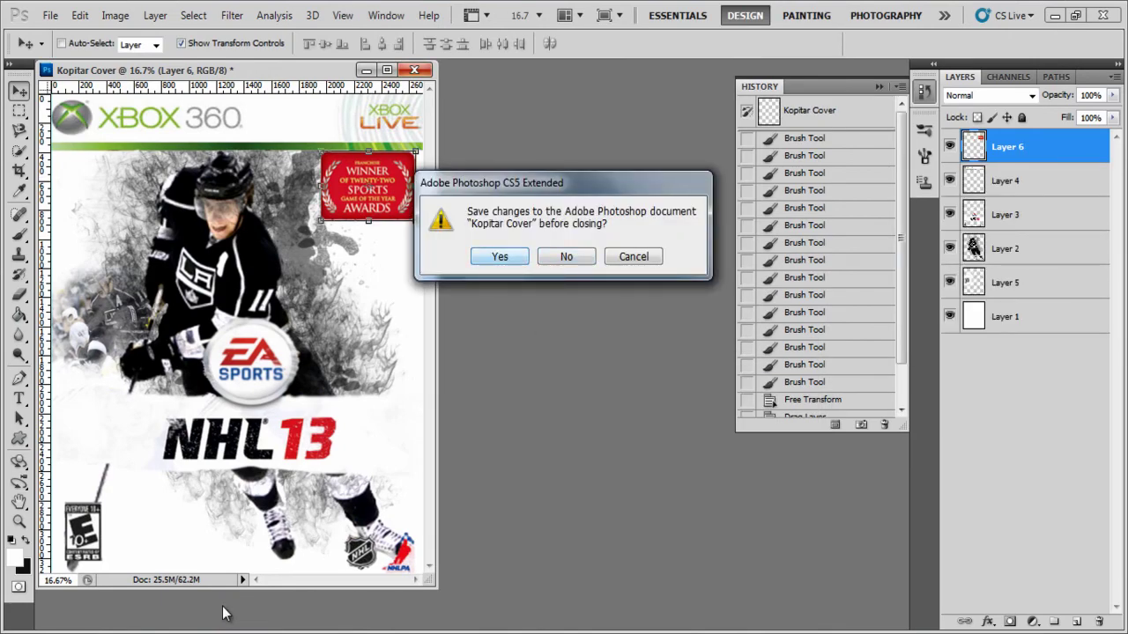
key("Return")
key("Return")
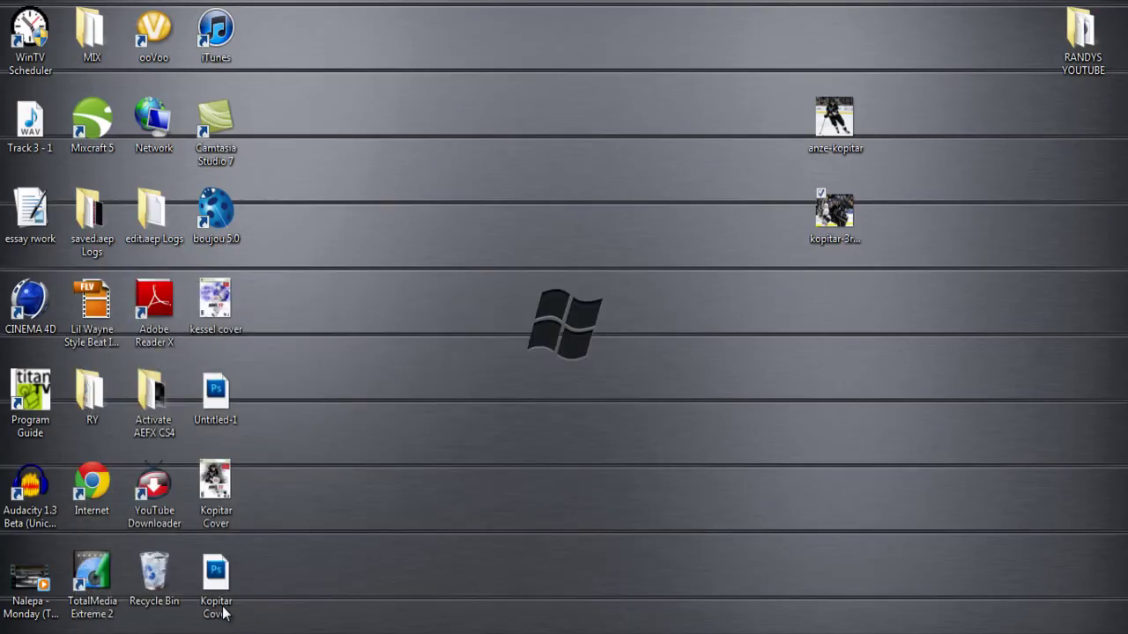